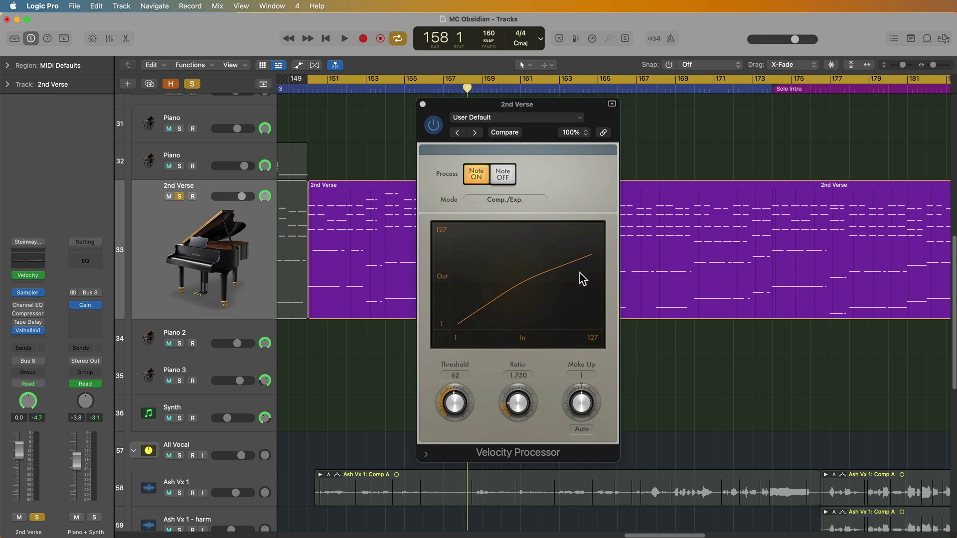
- Switch the Velocity Processor mode to Value/Range, then Add/Scale, then back to Comp./Exp
left_click(541, 201)
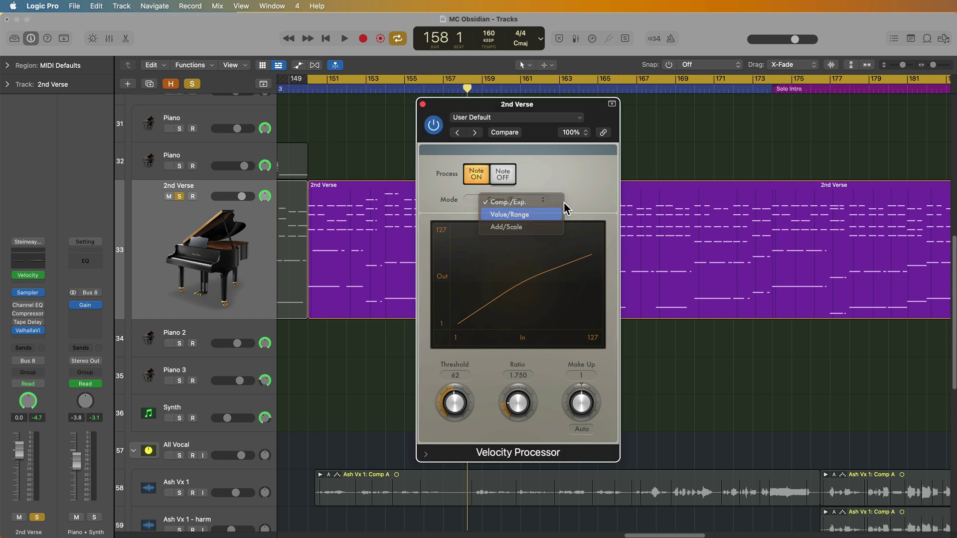
key("Return")
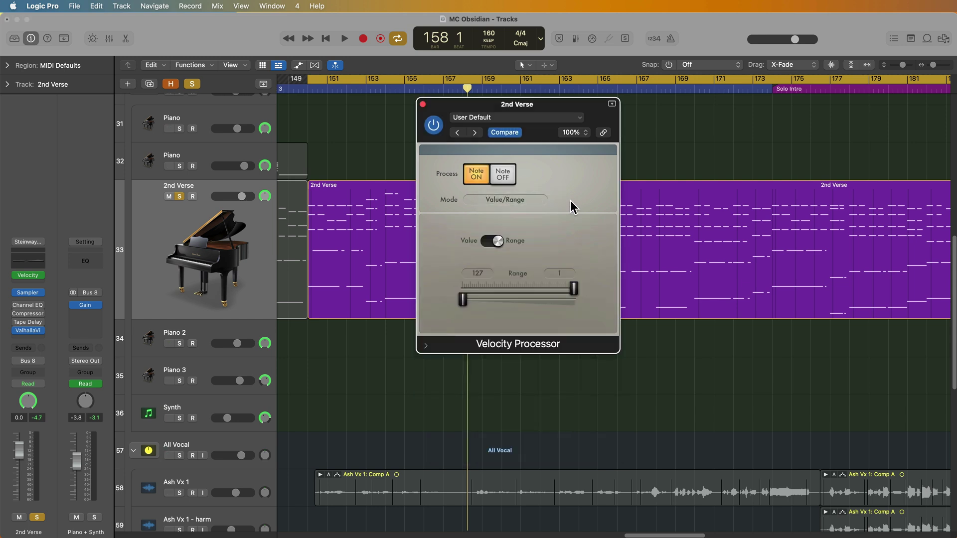
left_click(532, 202)
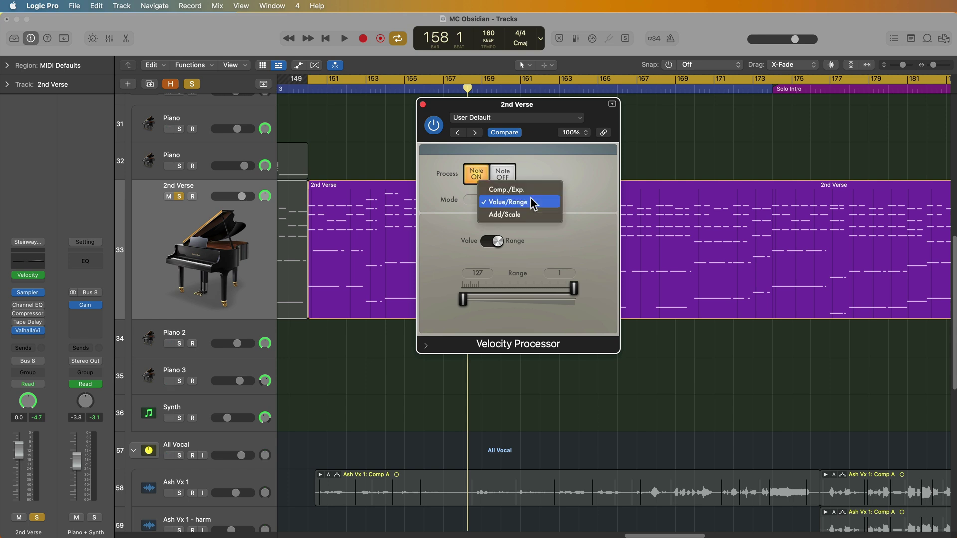
left_click(528, 214)
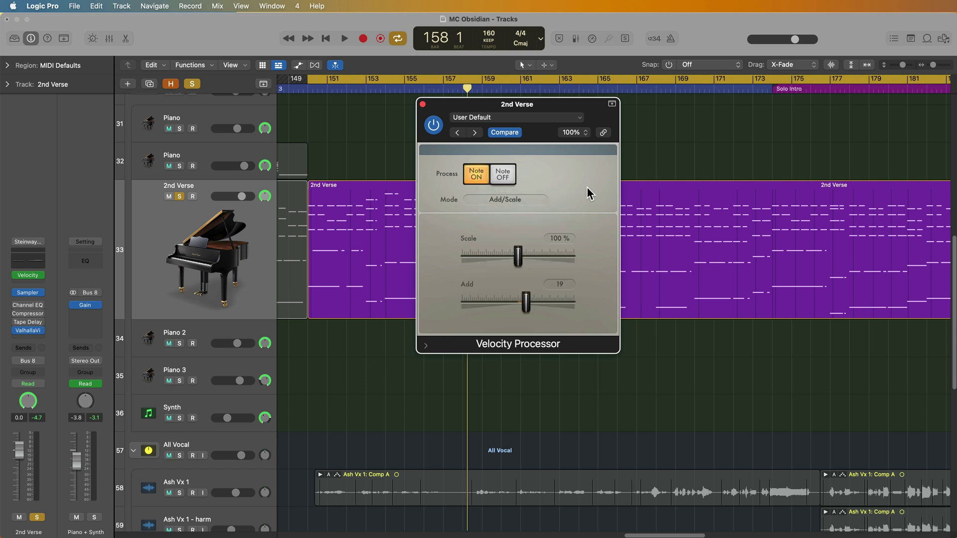
left_click(531, 198)
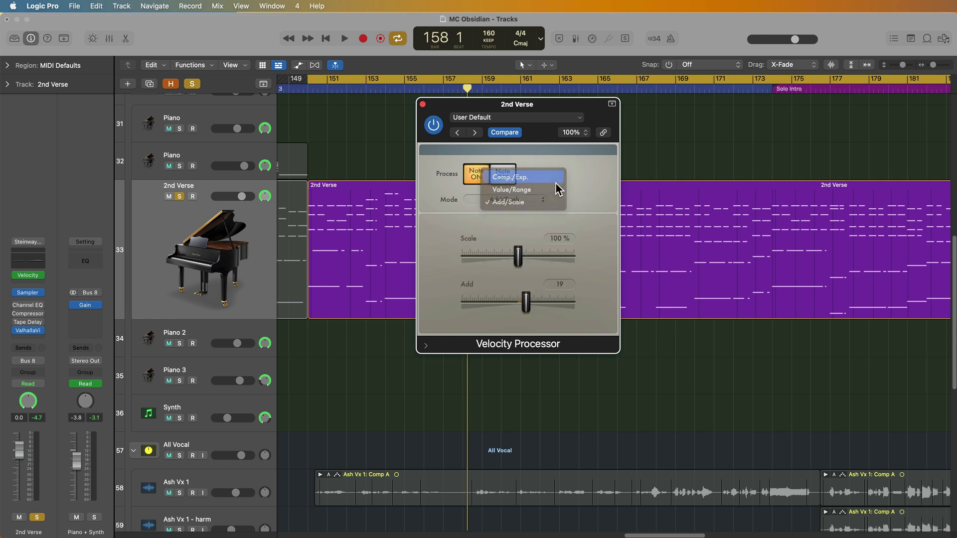
left_click(555, 180)
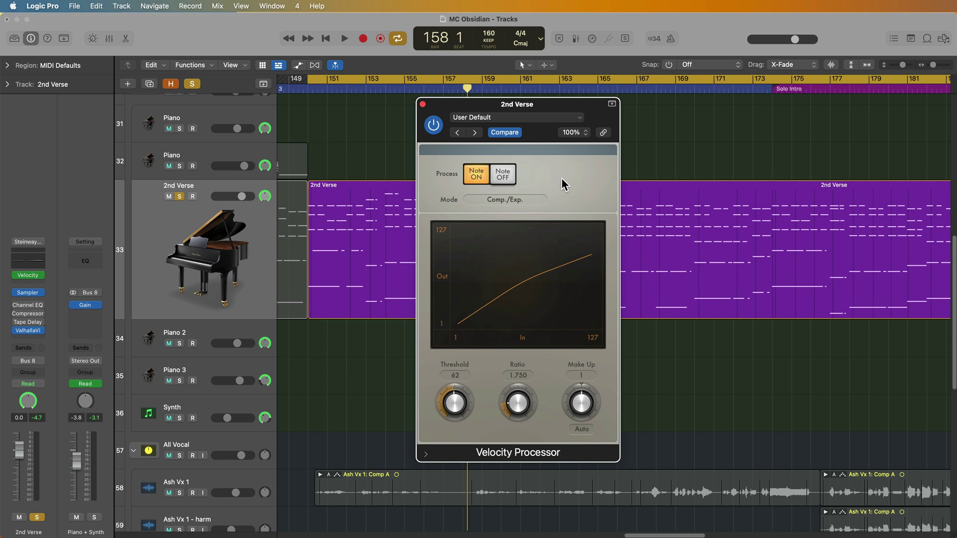
- Close the Velocity Processor and open the 2nd Verse region in the Piano Roll
left_click(423, 105)
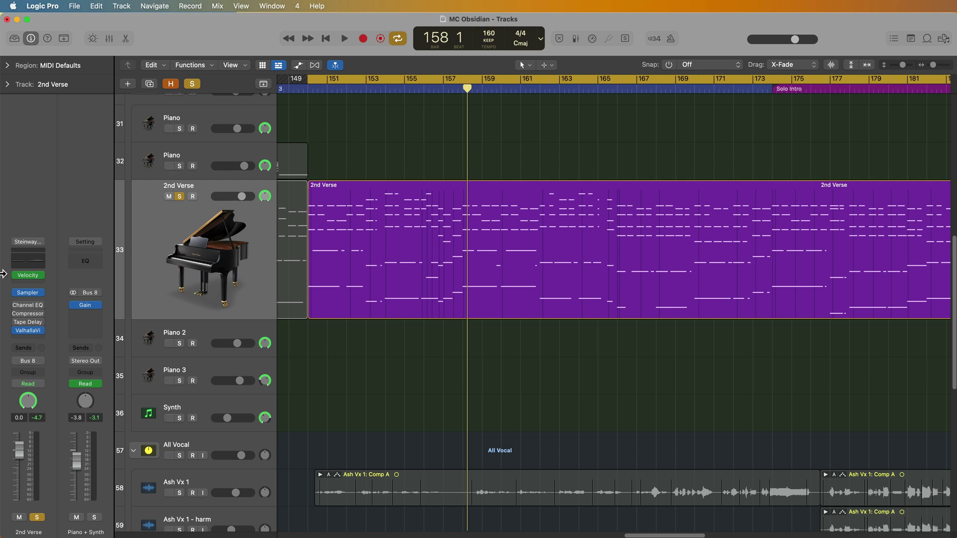
mouse_move(16, 279)
double_click(340, 246)
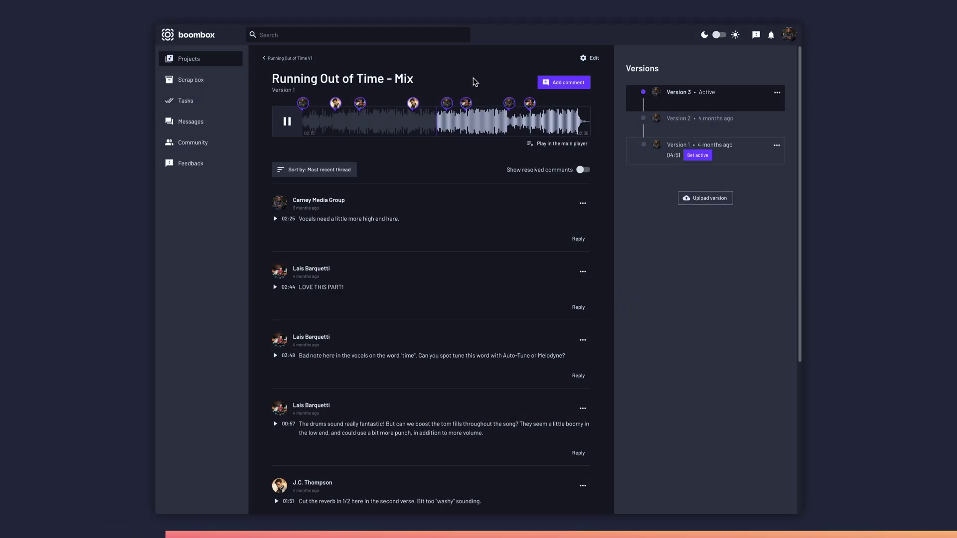
- Upload the four Mayday Children EP WAV files to the Boombox project
scroll(414, 106, "down", 5)
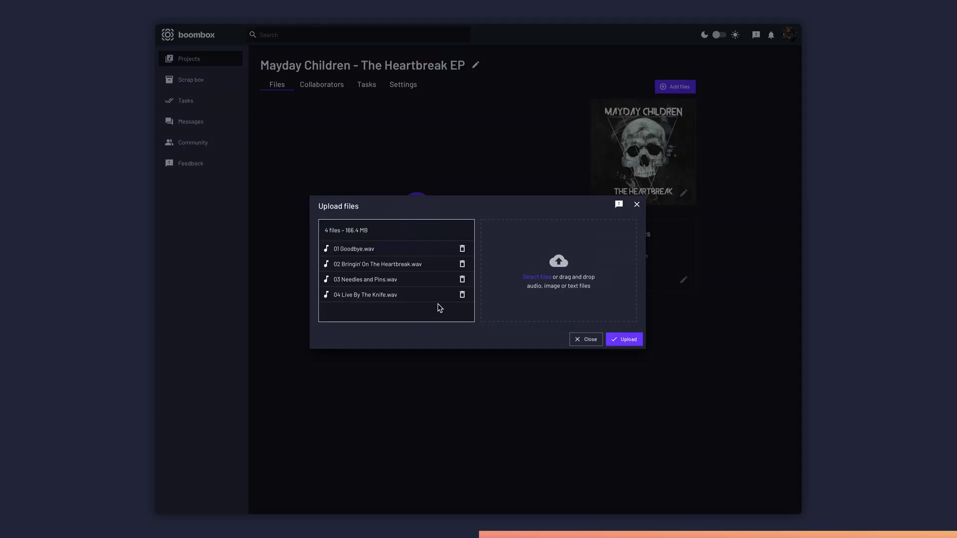
left_click(622, 340)
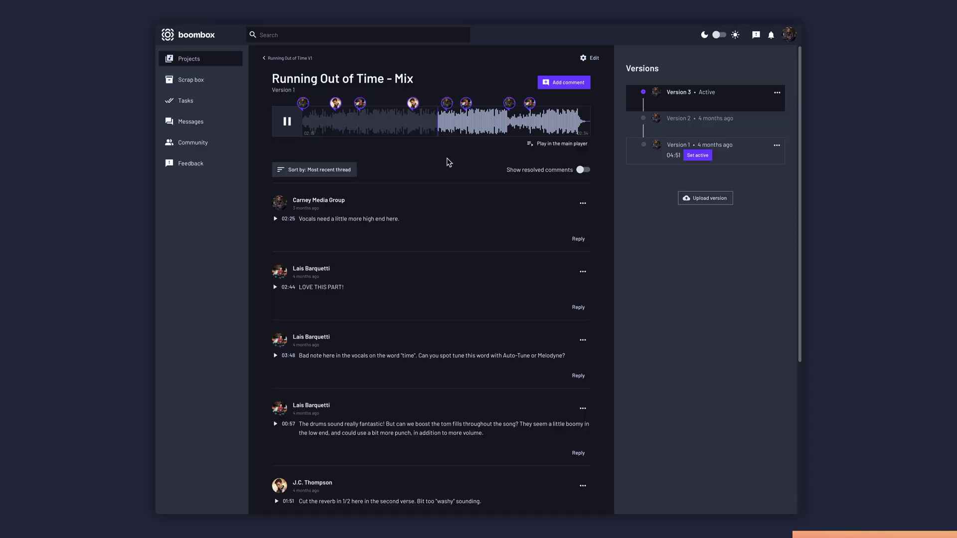
scroll(416, 110, "down", 5)
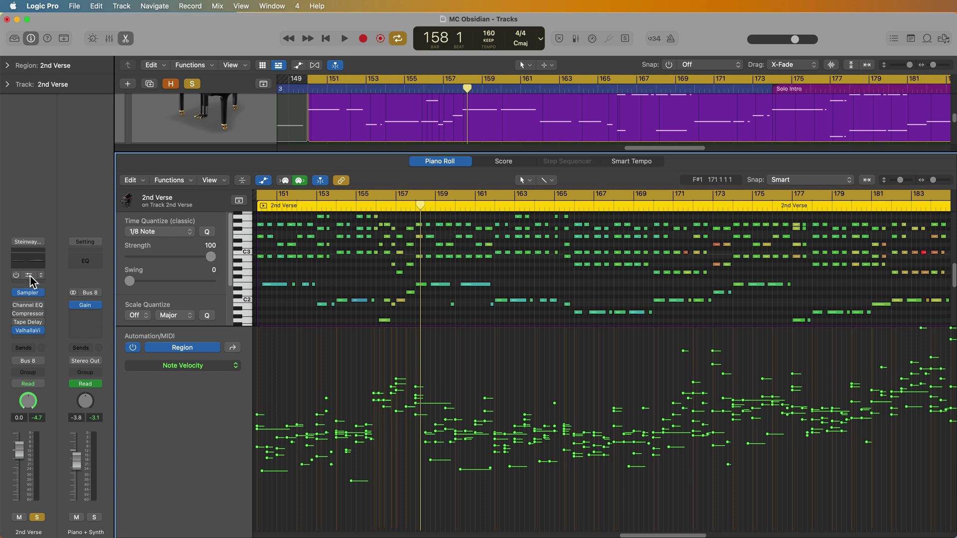
- Open the 2nd Verse Velocity Processor, move its window aside, and play from the cycle start
left_click(28, 275)
left_click_drag(463, 107, 725, 34)
key("space")
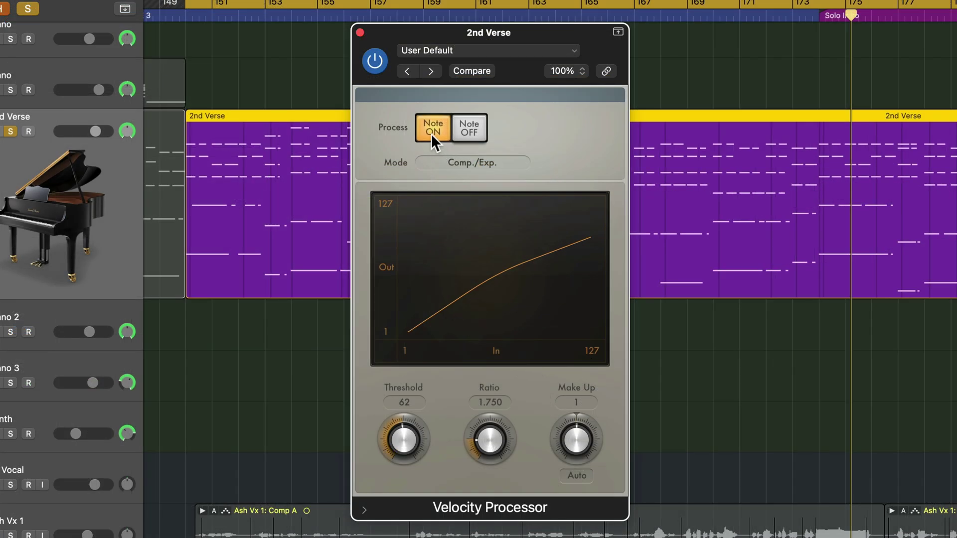
left_click(489, 173)
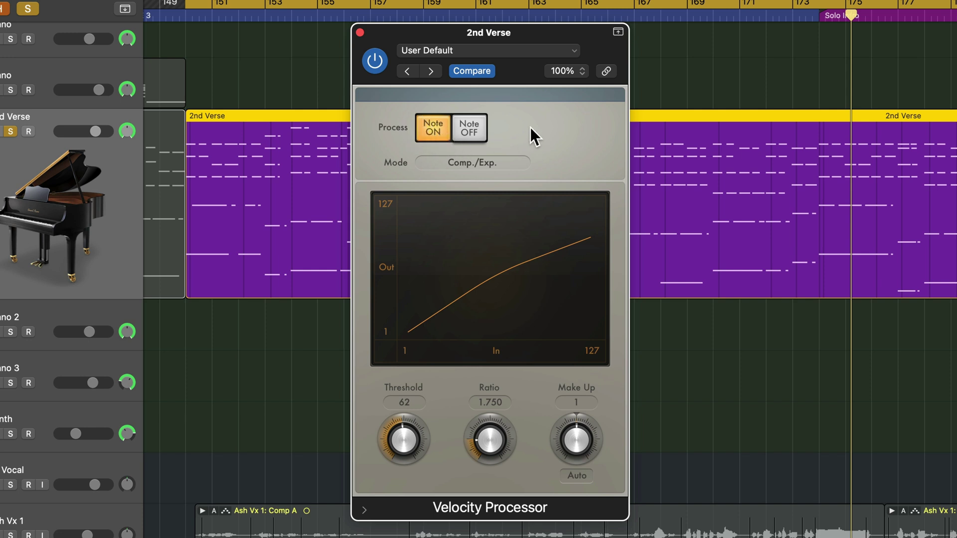
left_click(503, 162)
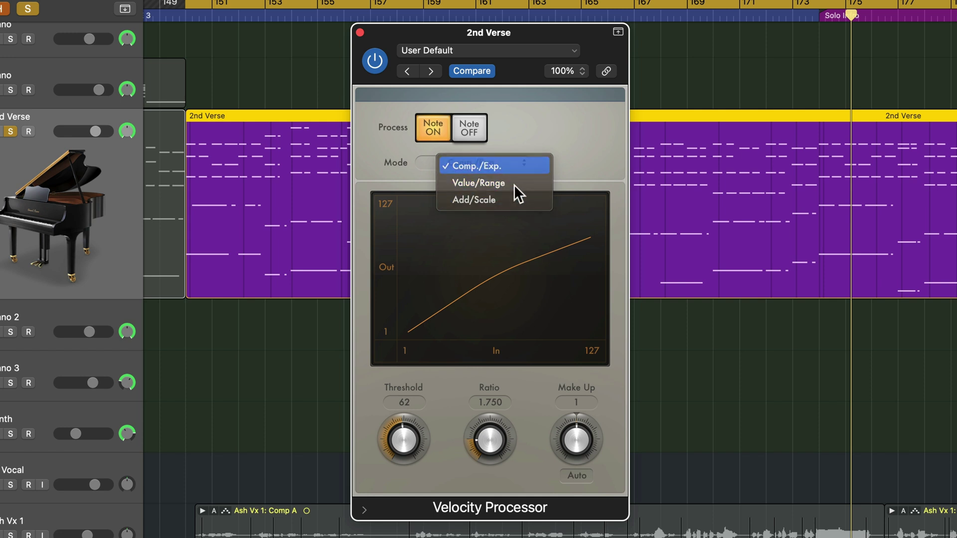
left_click(435, 153)
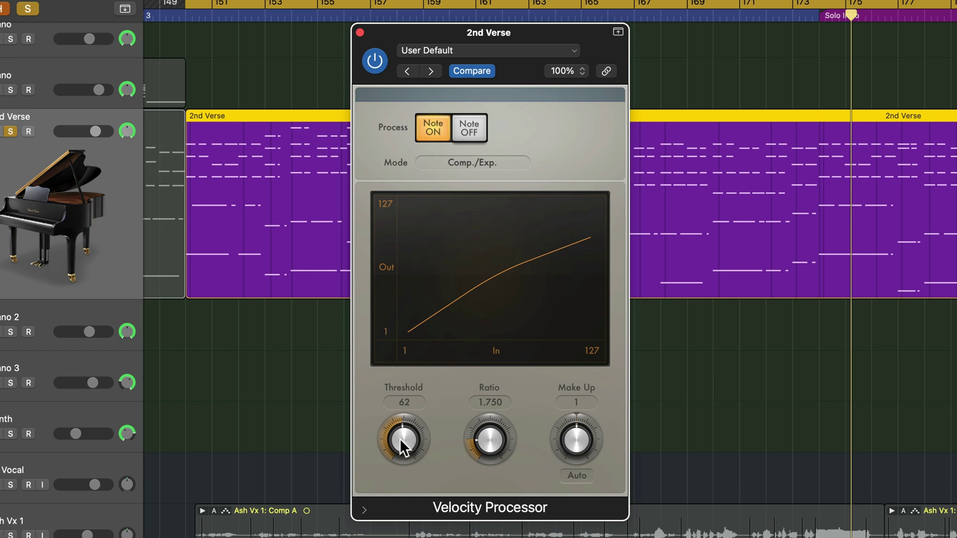
left_click_drag(400, 438, 398, 418)
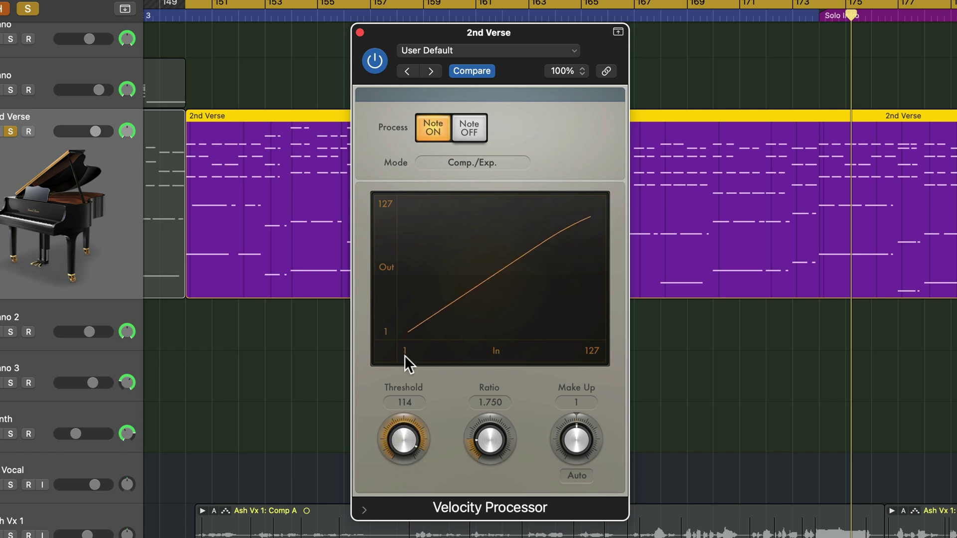
- Try several threshold and ratio values, settle on Threshold 49 and Ratio 3.625, then play back
left_click_drag(405, 355, 412, 331)
left_click_drag(498, 418, 495, 438)
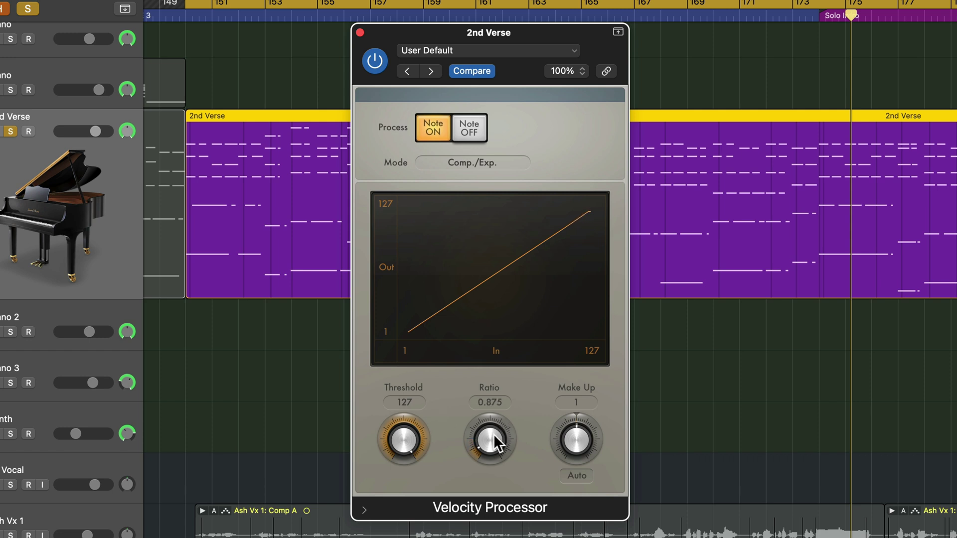
left_click(482, 443, "alt")
left_click_drag(399, 440, 403, 514)
left_click_drag(484, 445, 501, 394)
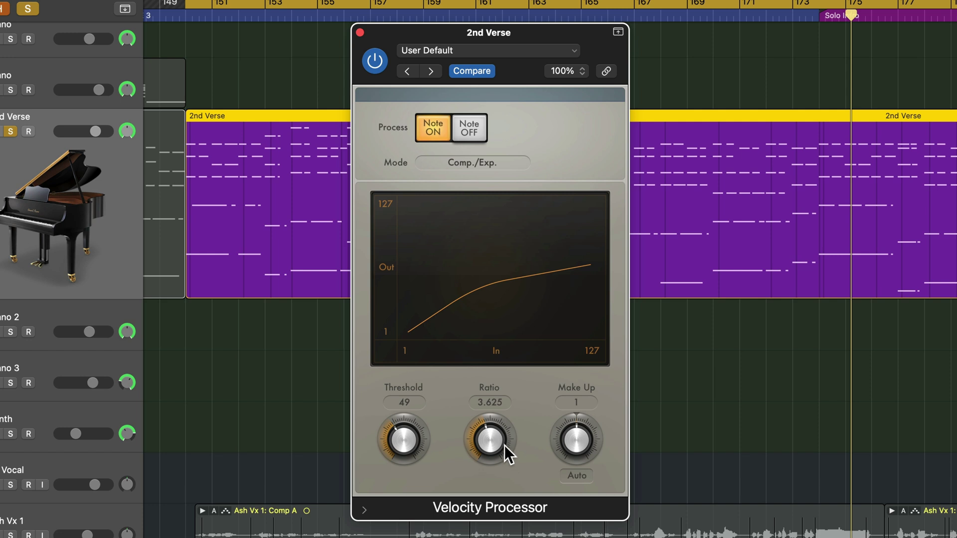
key("space")
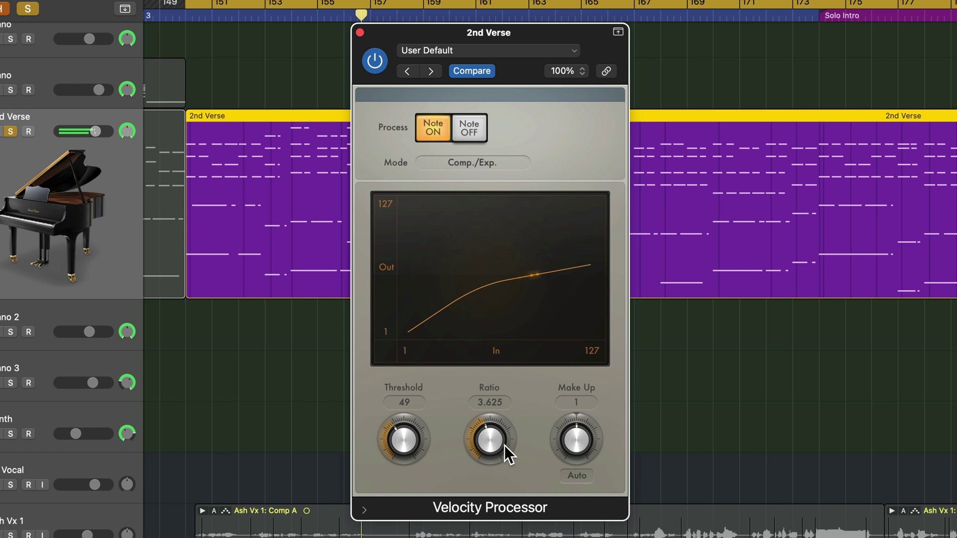
- Stop playback and reposition the Velocity Processor window
key("space")
left_click_drag(456, 29, 637, 39)
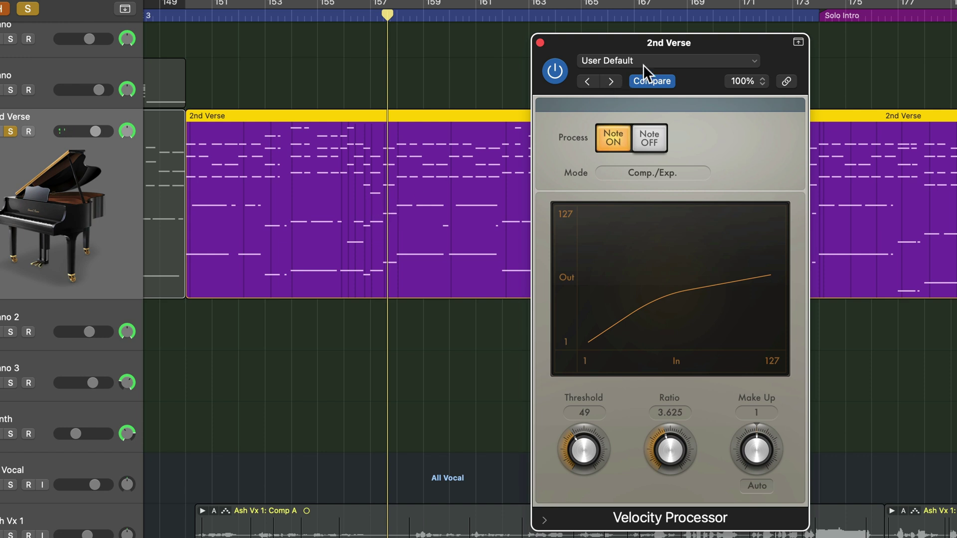
left_click_drag(694, 45, 505, 38)
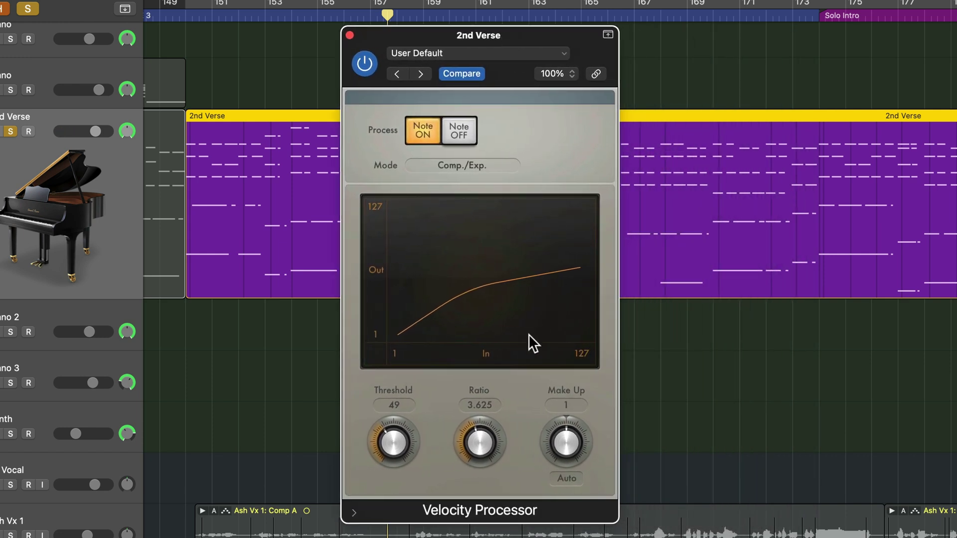
- Experiment with threshold and ratio, ending at Threshold 92 and Ratio 4.500
mouse_move(402, 435)
left_mouse_down()
mouse_move(435, 399)
mouse_move(426, 420)
mouse_move(444, 406)
mouse_move(406, 447)
left_mouse_up()
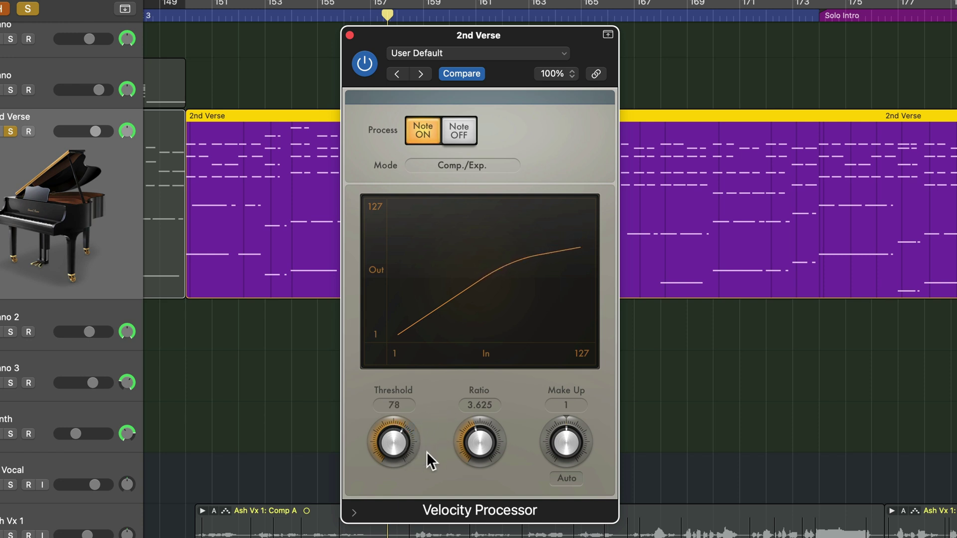
mouse_move(474, 446)
left_mouse_down()
mouse_move(482, 457)
mouse_move(487, 444)
mouse_move(482, 456)
left_mouse_up()
left_click_drag(395, 453, 399, 509)
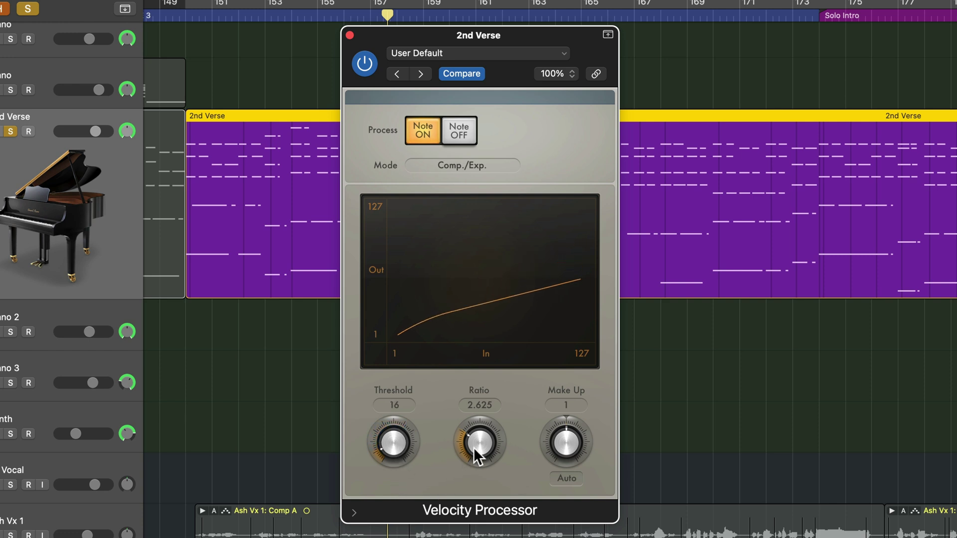
left_click_drag(473, 447, 487, 360)
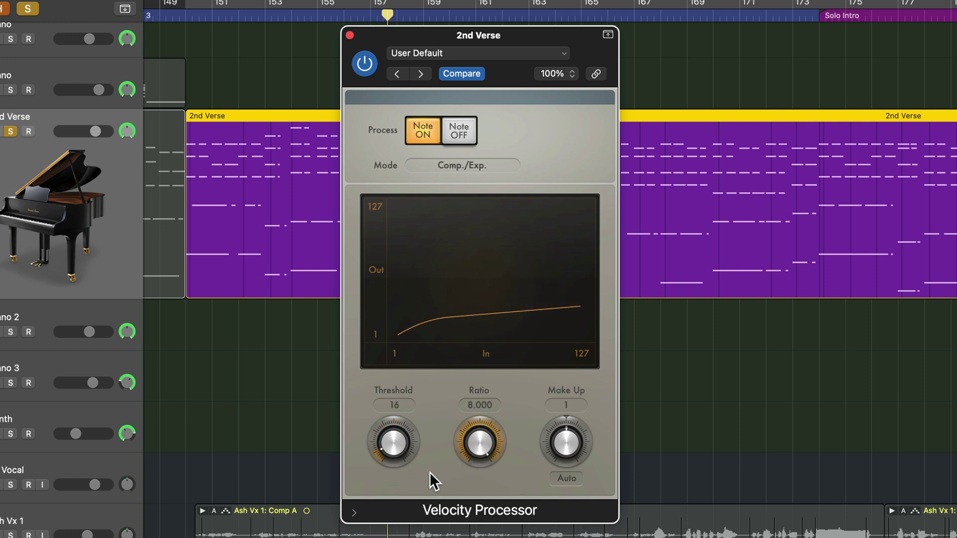
left_click_drag(412, 456, 428, 349)
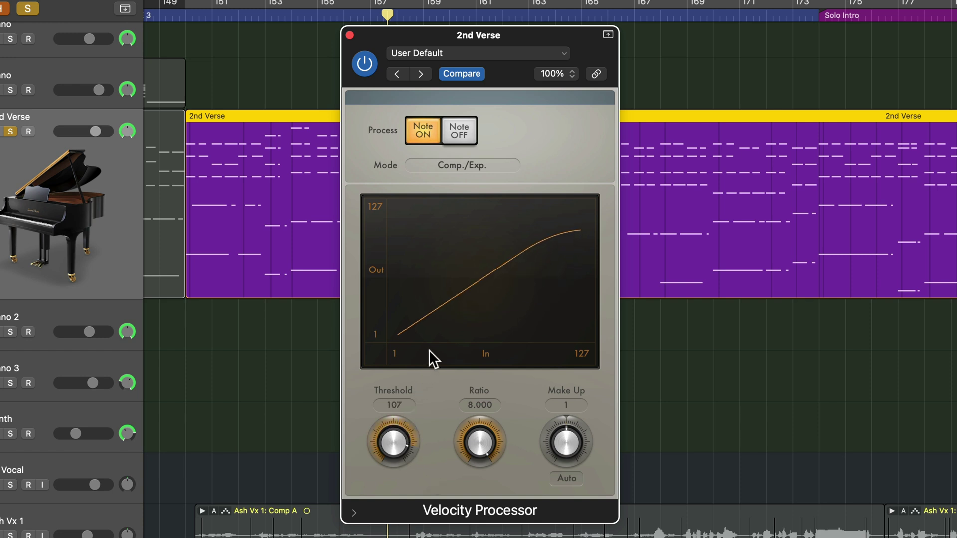
left_click_drag(484, 446, 469, 480)
left_click_drag(396, 438, 414, 462)
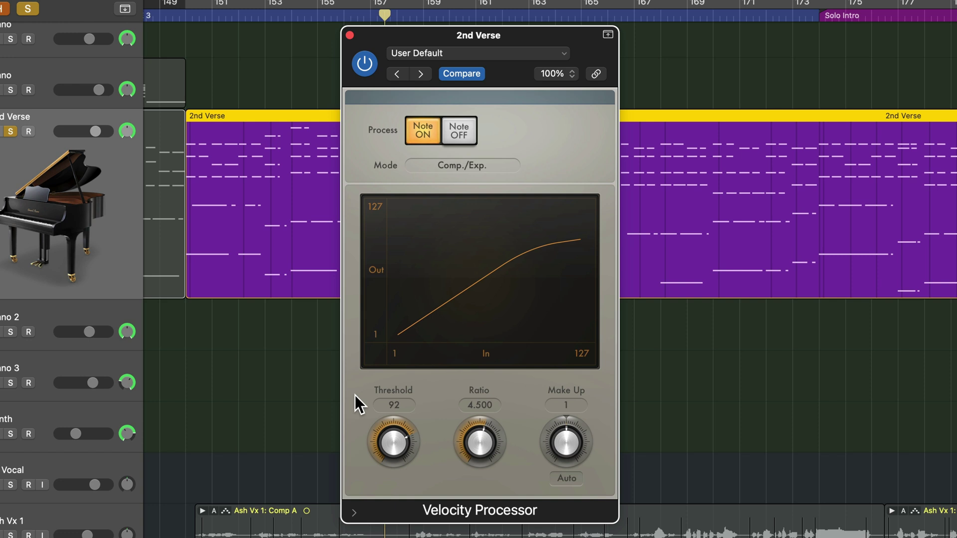
- Play and stop the song, then nudge the Ratio from 4.500 to 5.000
key("space")
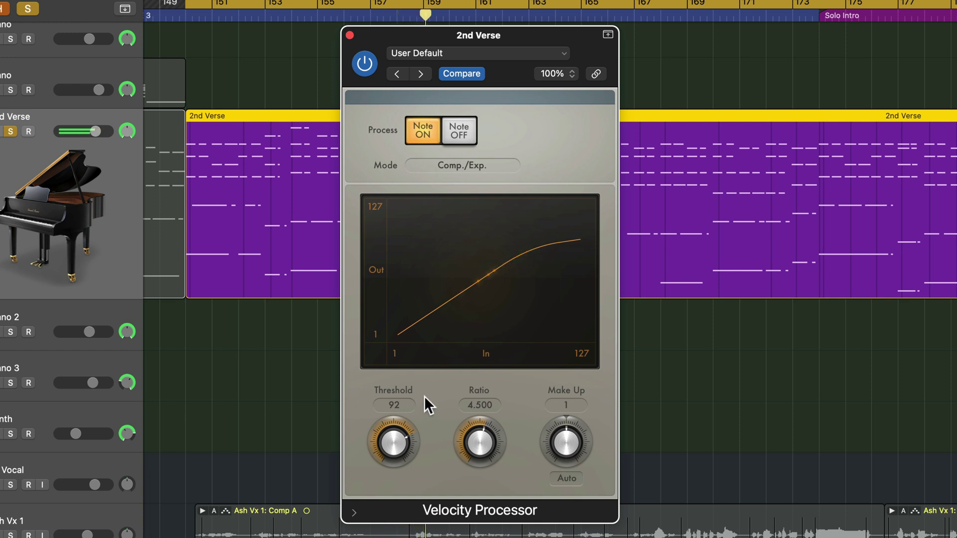
key("space")
left_click_drag(479, 454, 491, 446)
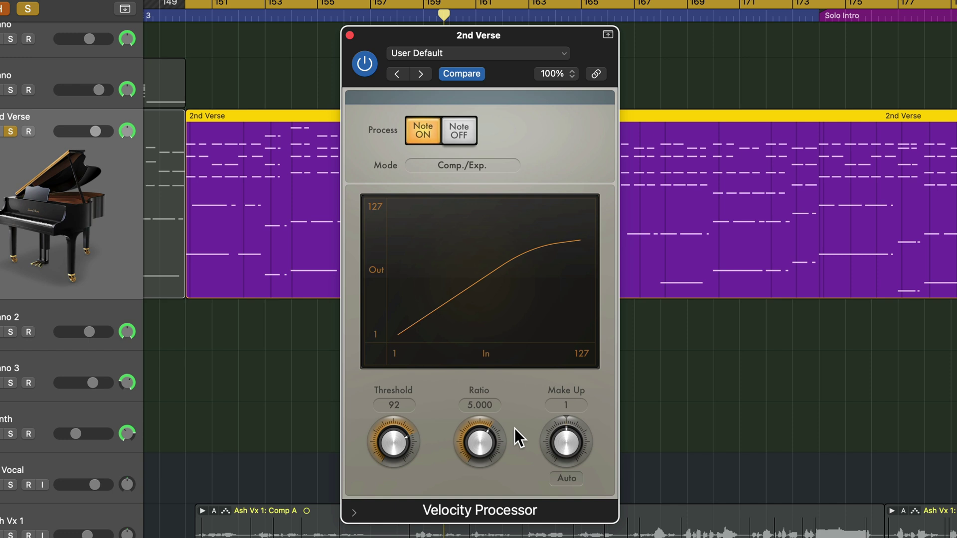
- Set Threshold to about 72, Ratio to 5.125, Make Up to about 26, and play back
left_click_drag(388, 456, 391, 465)
left_click_drag(462, 448, 474, 438)
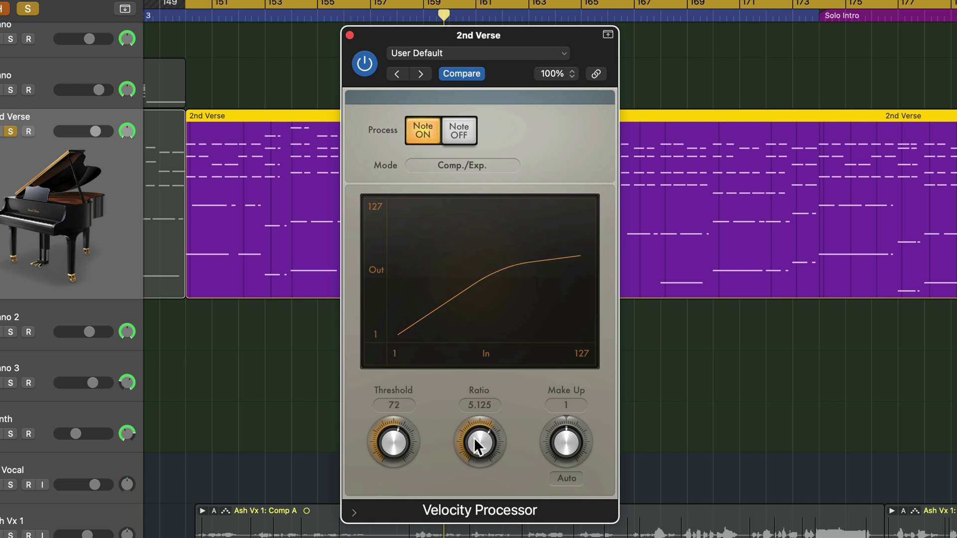
left_click_drag(552, 446, 576, 428)
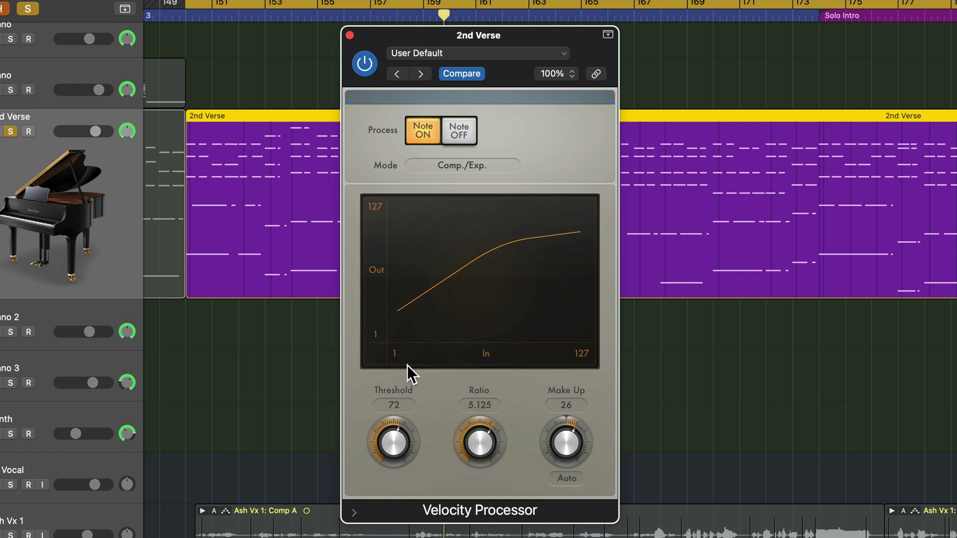
key("space")
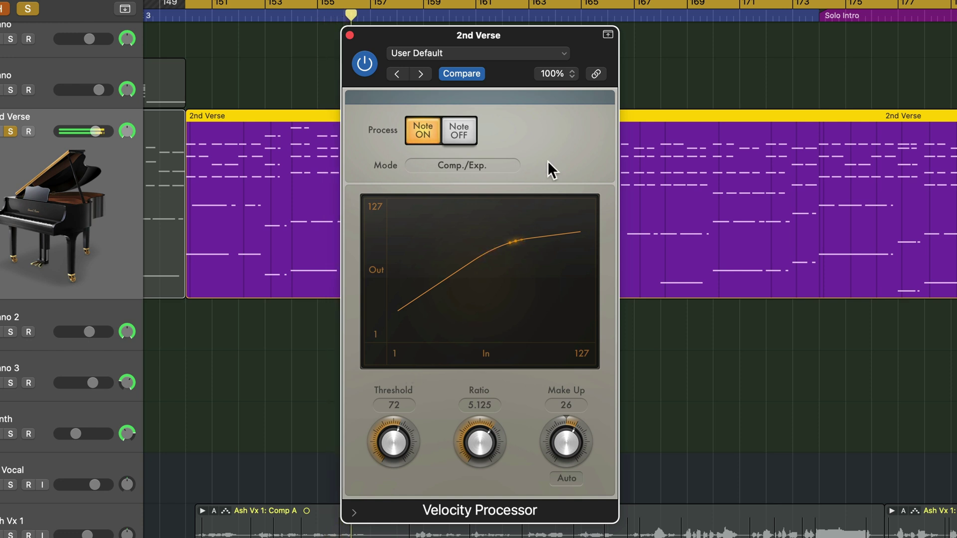
- Toggle Note OFF processing on and back off, set Make Up to 13, and reveal the note range settings
left_click(458, 131)
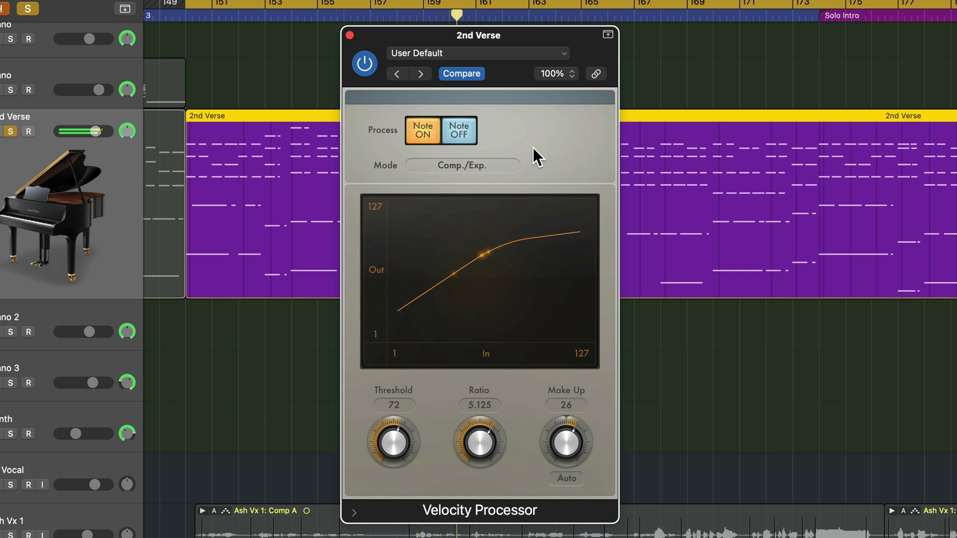
left_click(472, 136)
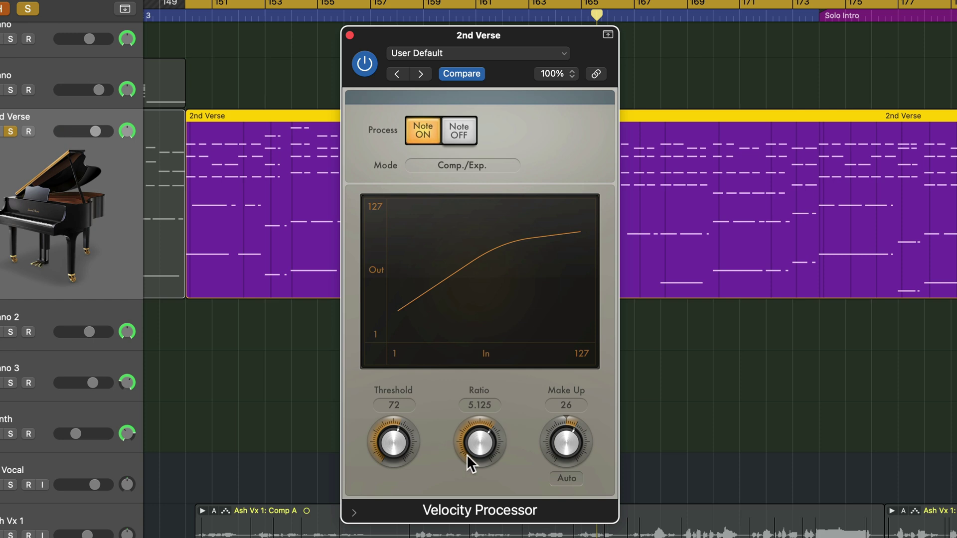
left_click_drag(569, 440, 377, 505)
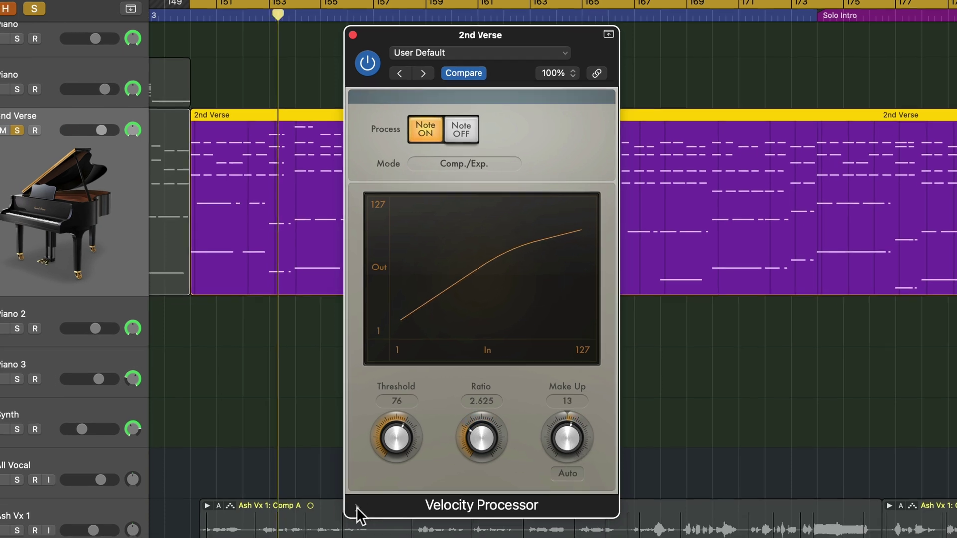
left_click(354, 512)
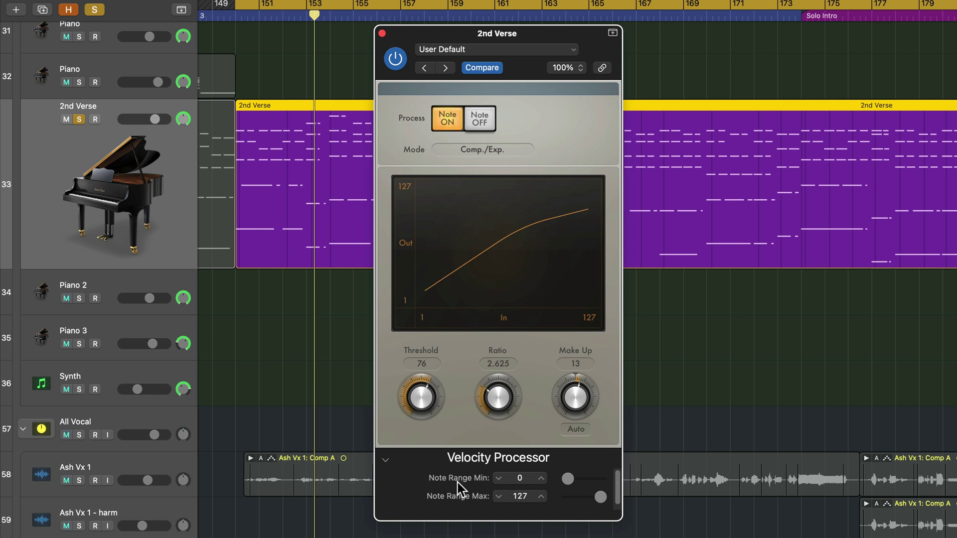
- Audition a raised Note Range minimum, restore the full 0–127 range, then raise the minimum again
left_click_drag(568, 480, 589, 501)
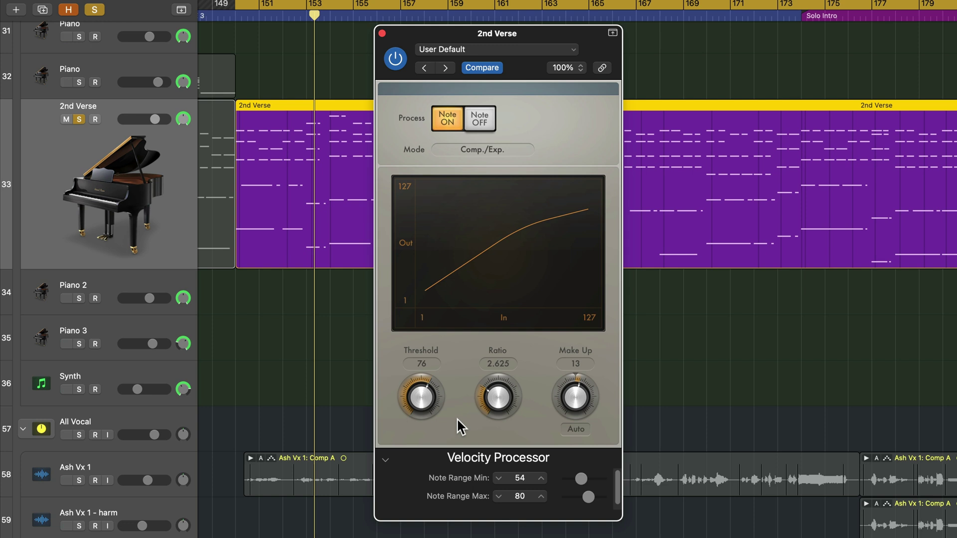
key("space")
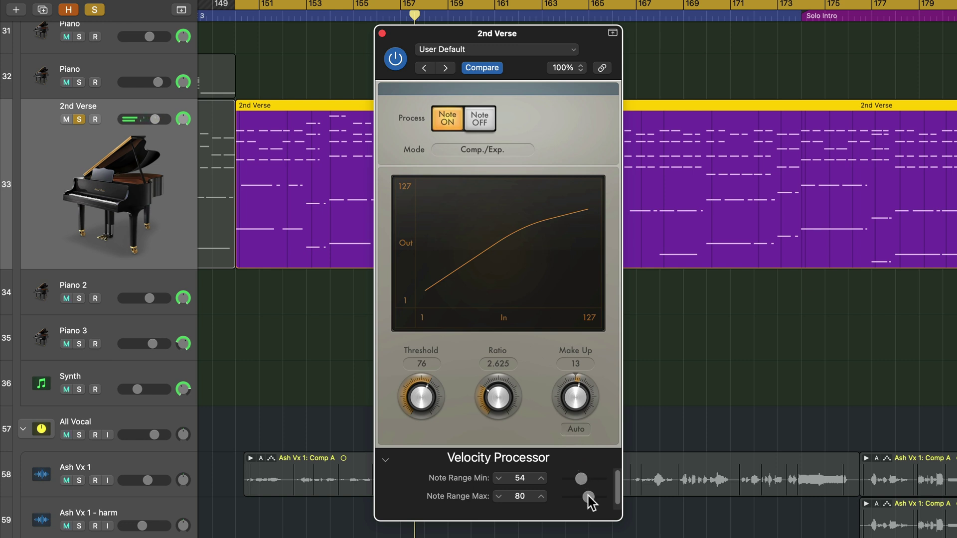
left_click_drag(589, 500, 550, 477)
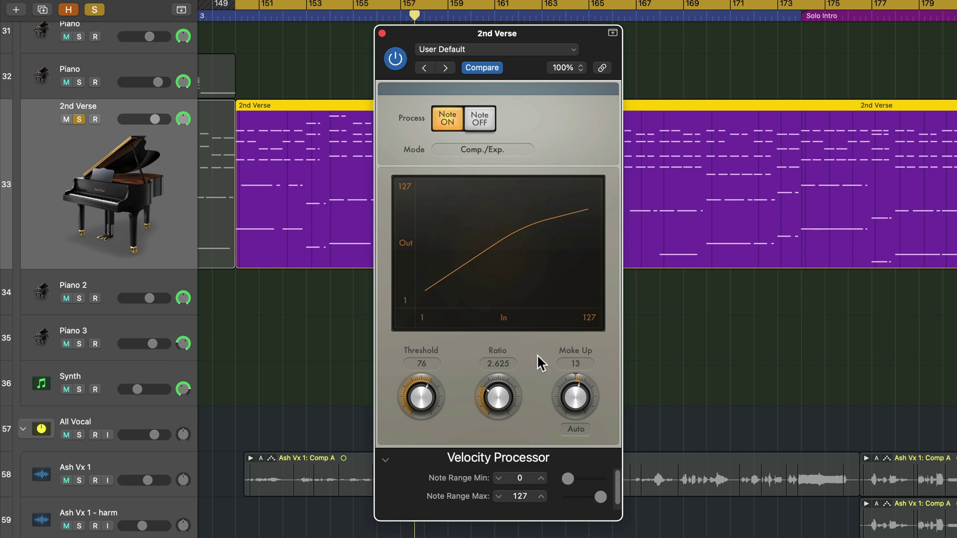
key("space")
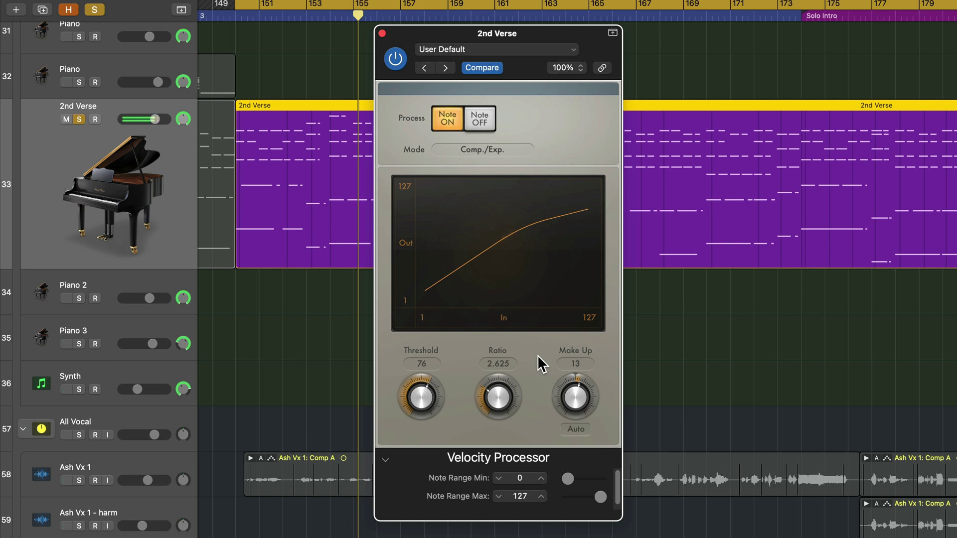
left_click_drag(567, 478, 611, 504)
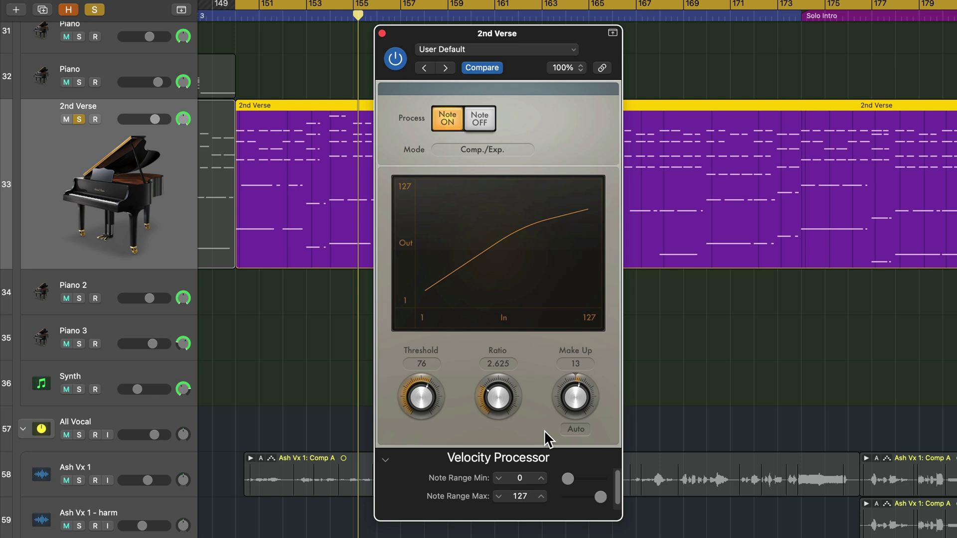
- Compress at Threshold 35 with higher Ratio and boosted Make Up, audition, then restore Note Range Max to 127
left_click_drag(600, 498, 584, 507)
left_click_drag(421, 399, 439, 394)
left_click_drag(498, 399, 509, 341)
left_click_drag(424, 394, 412, 451)
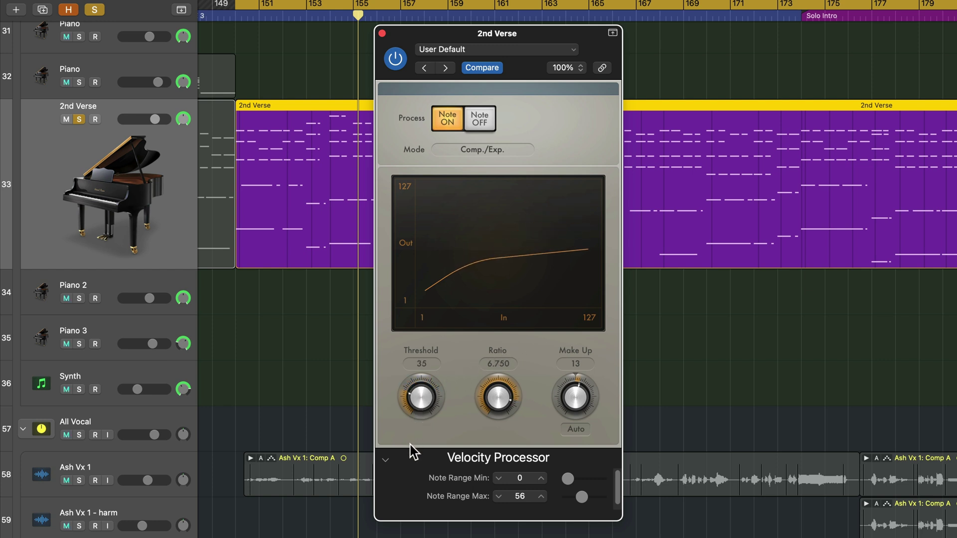
left_click_drag(573, 399, 582, 396)
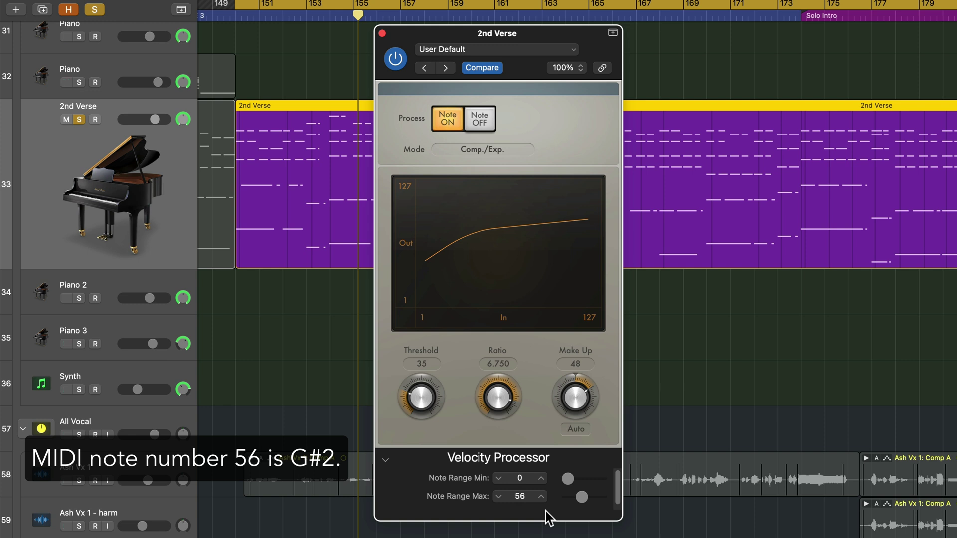
key("space")
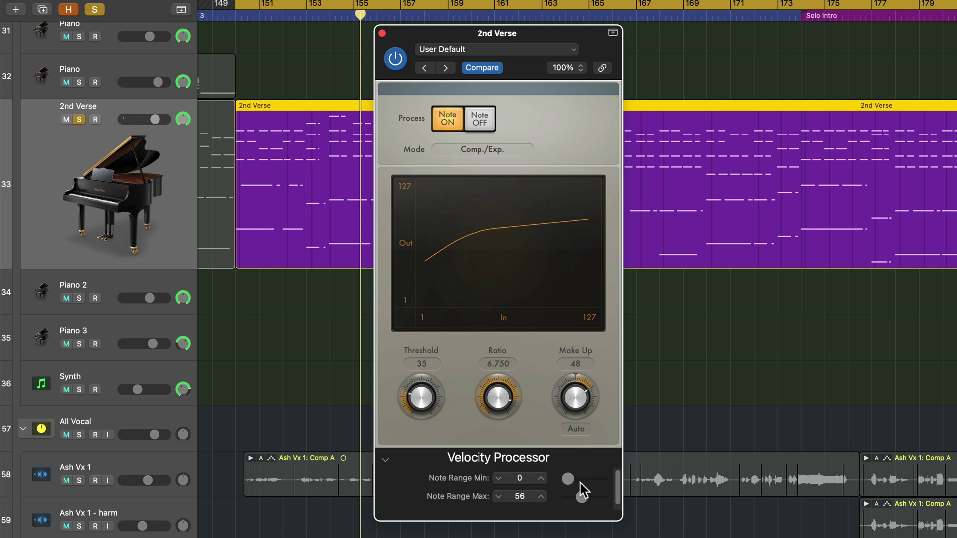
left_click_drag(587, 500, 603, 499)
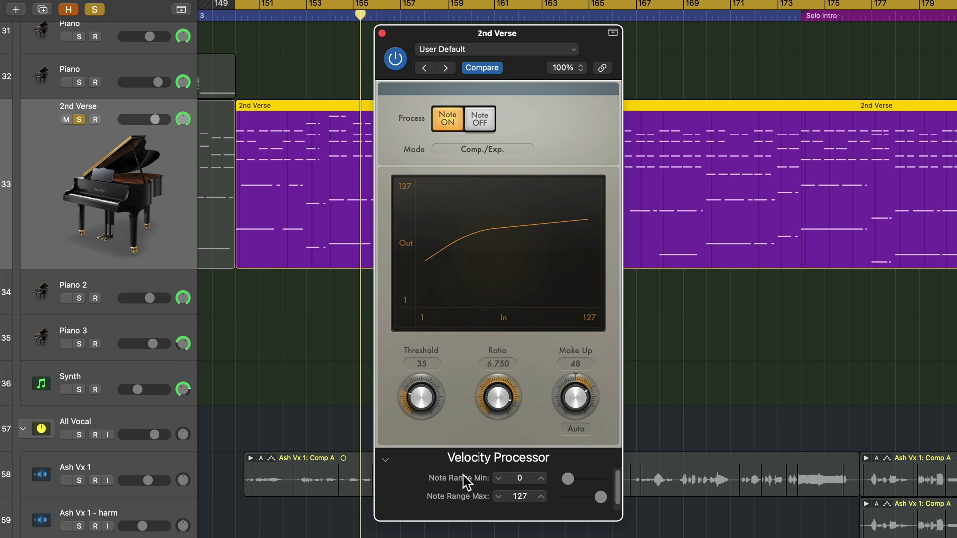
left_click(385, 459)
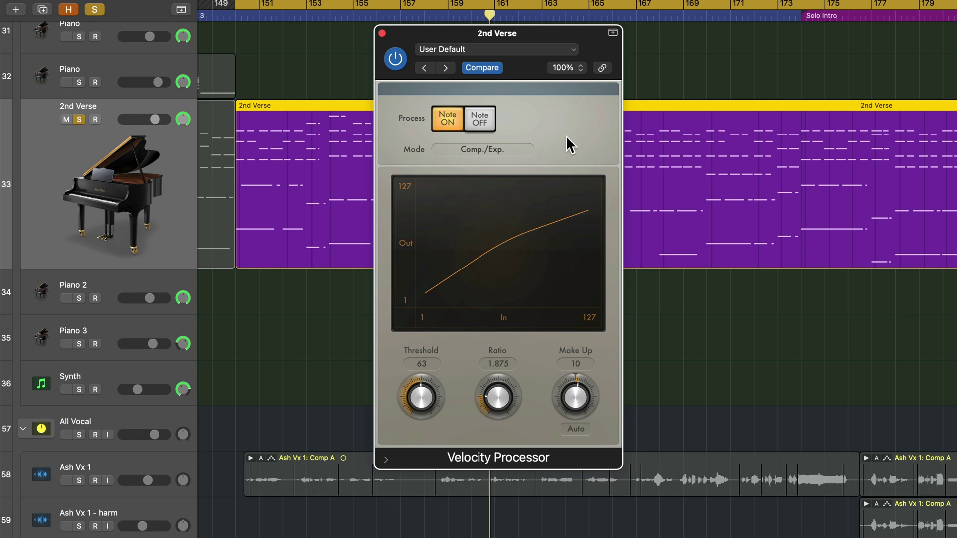
- Lower the Ratio into expansion, play back, and drop Make Up to -20
left_click_drag(499, 389, 512, 429)
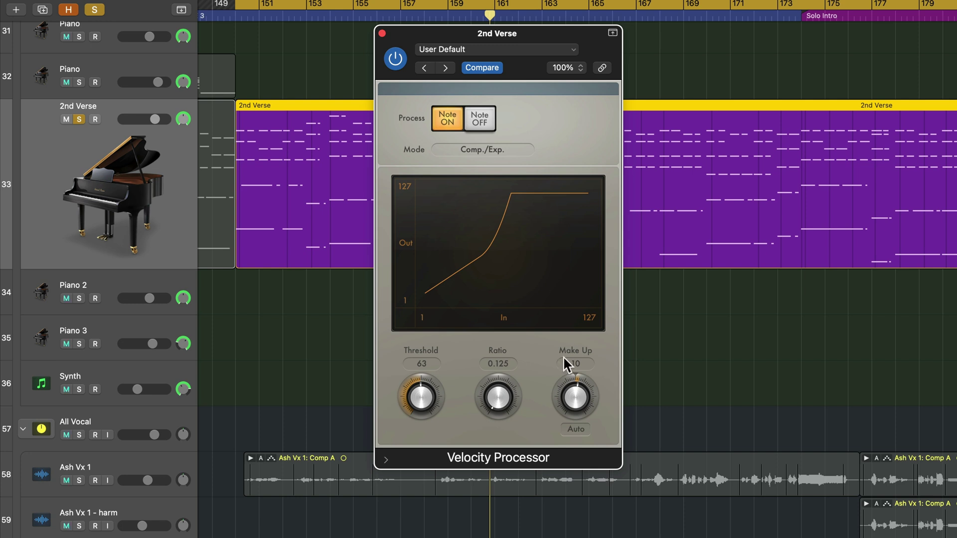
key("space")
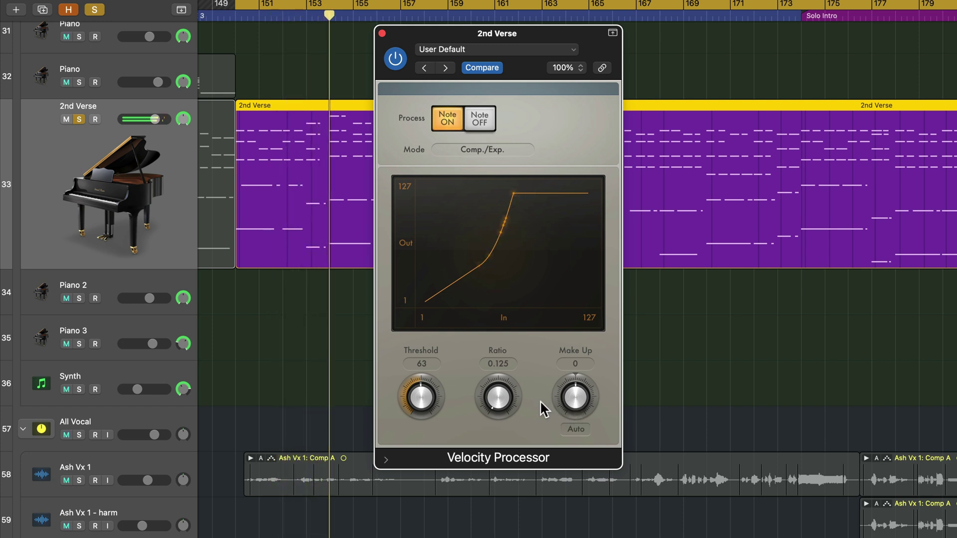
left_click_drag(574, 398, 575, 409)
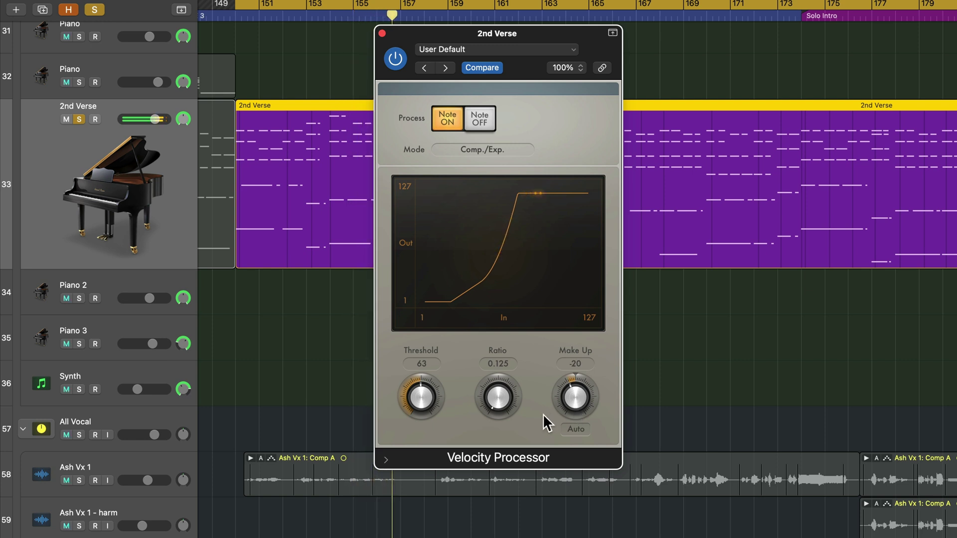
- Reset Make Up to 0, Threshold to 1 and Ratio to 1.000, then nudge Threshold up
left_click(576, 394, "alt")
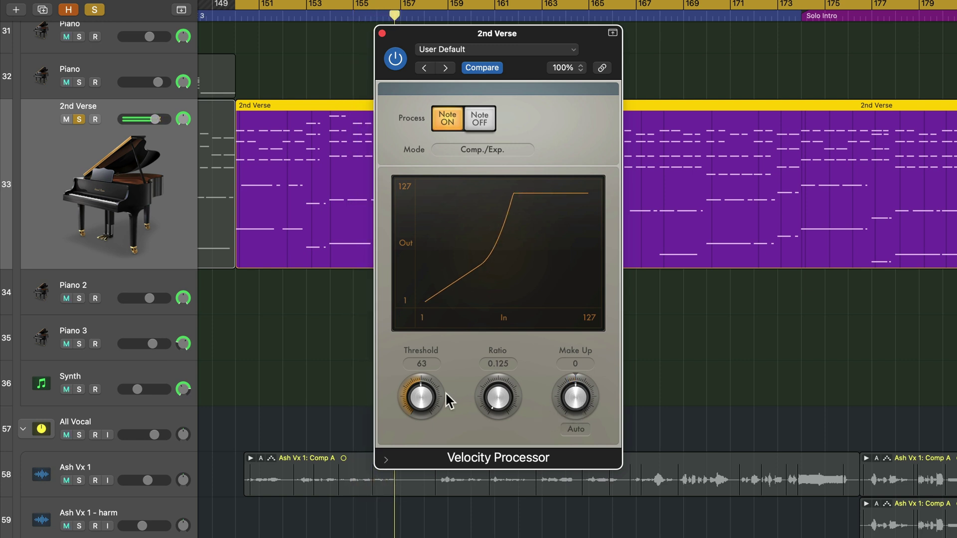
left_click(433, 397, "alt")
left_click_drag(499, 398, 502, 410)
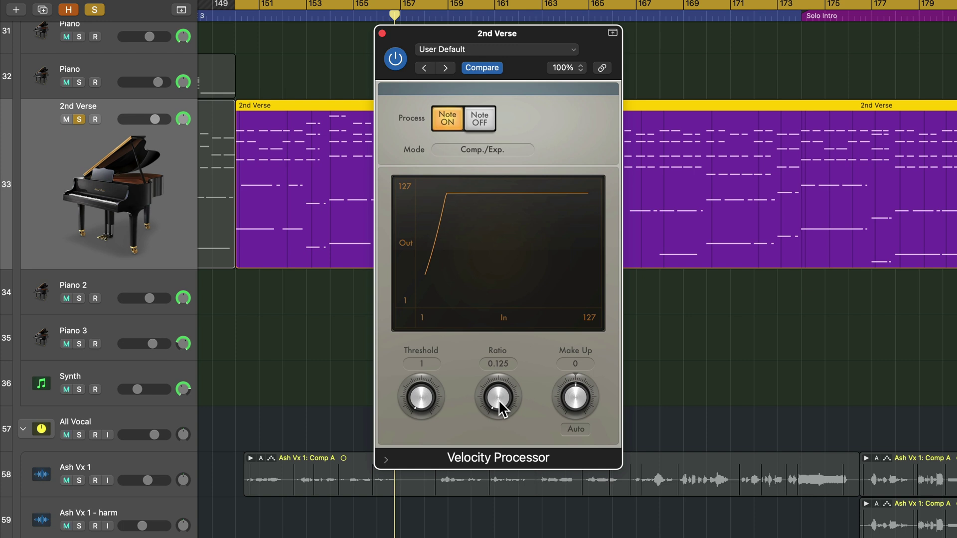
left_click(498, 399, "alt")
left_click_drag(407, 404, 406, 395)
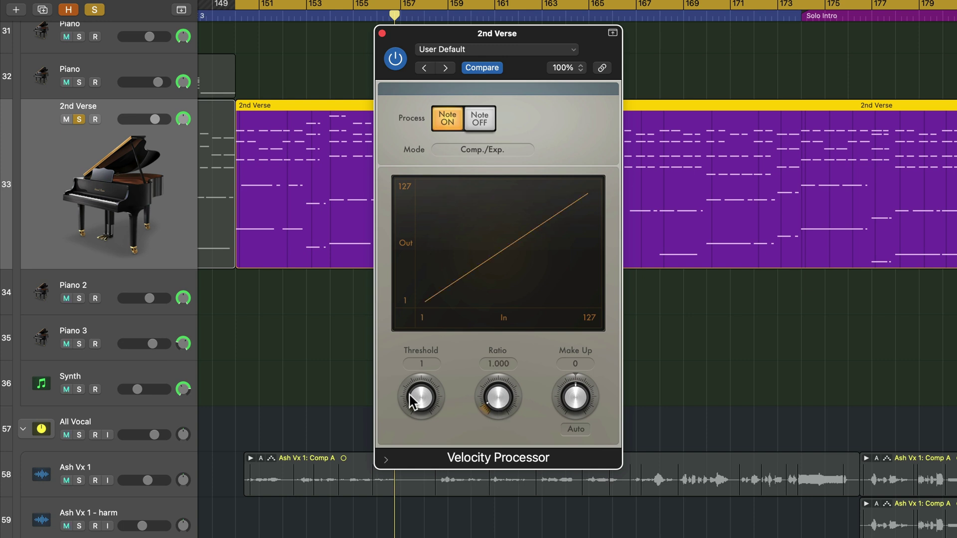
- Switch the Velocity Processor to Value/Range mode with the toggle set to a fixed Value
left_click(516, 149)
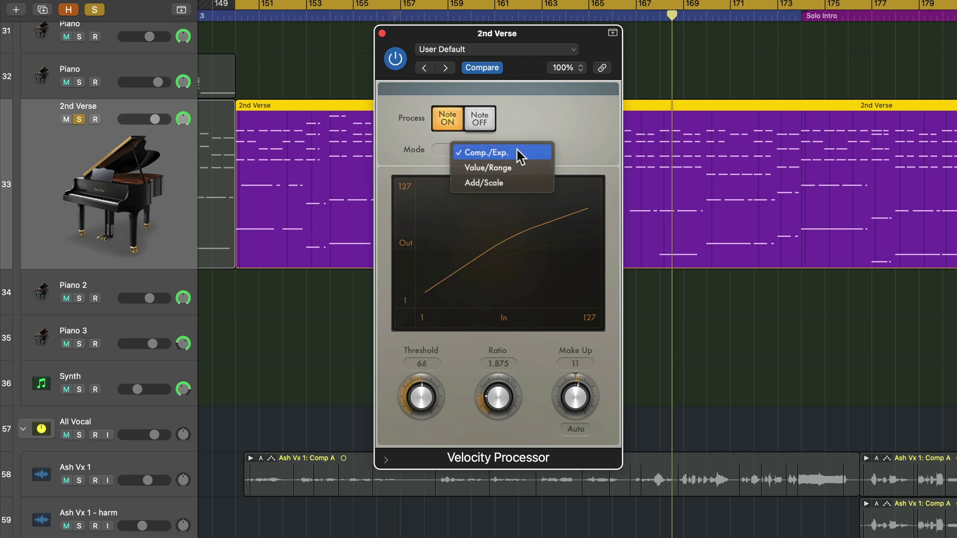
left_click(524, 168)
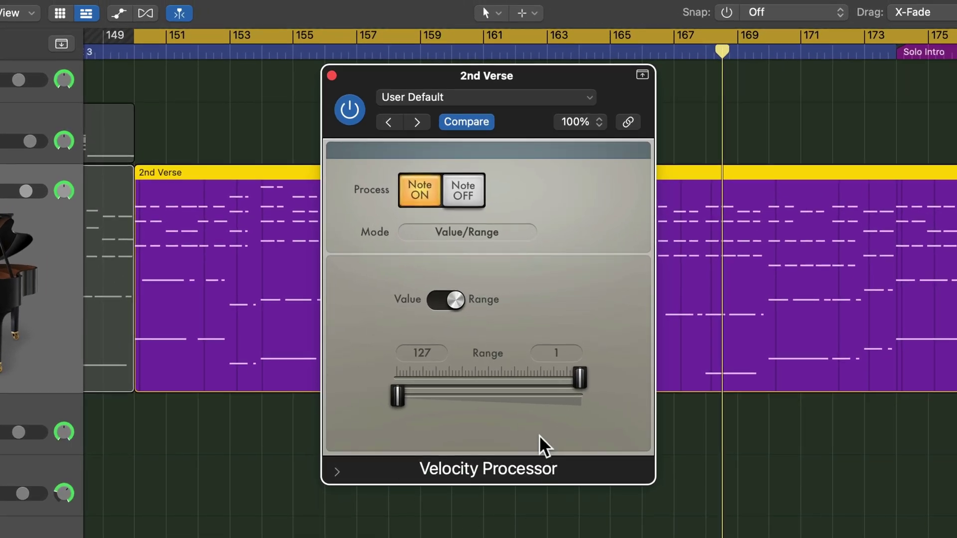
left_click(453, 301)
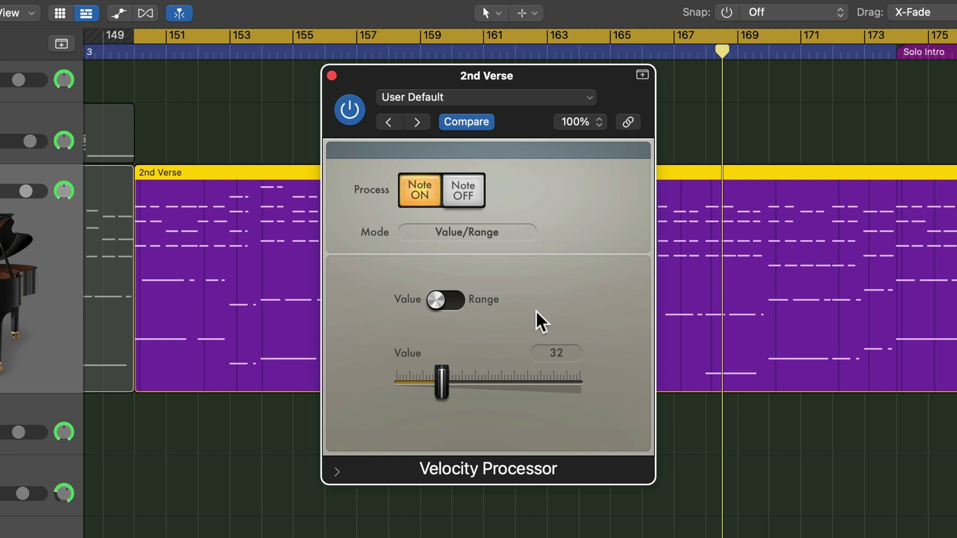
- Set the fixed velocity to 48, then raise it to 127 while auditioning playback
left_click_drag(446, 383, 468, 384)
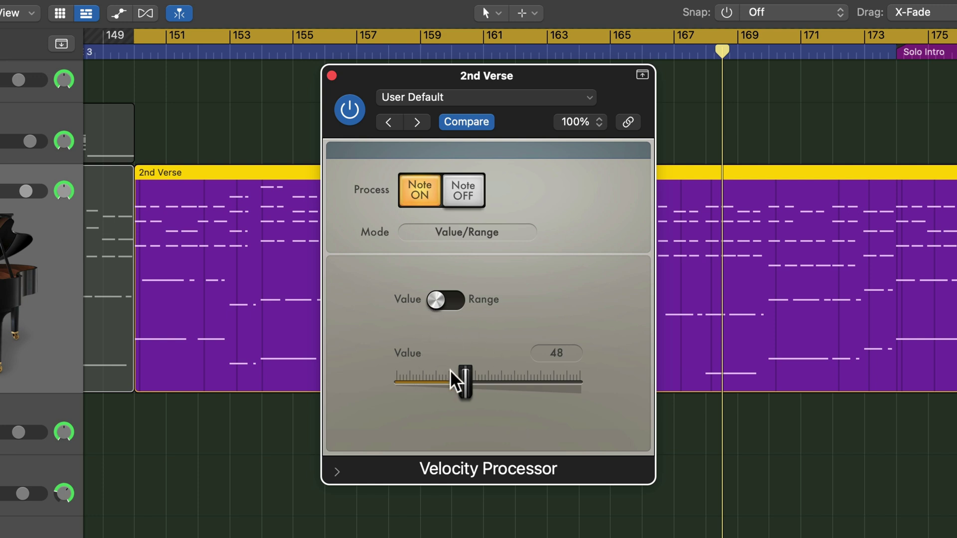
key("space")
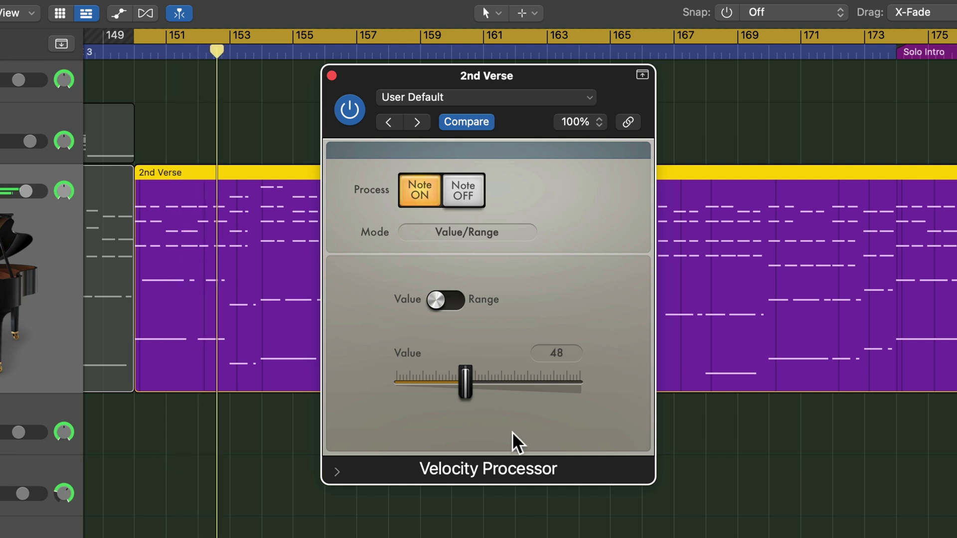
left_click_drag(465, 383, 566, 385)
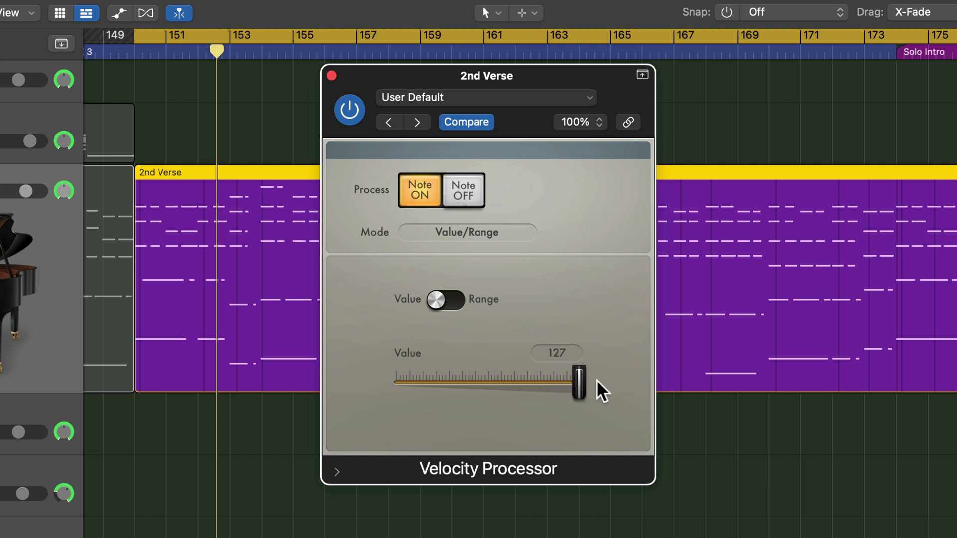
key("space")
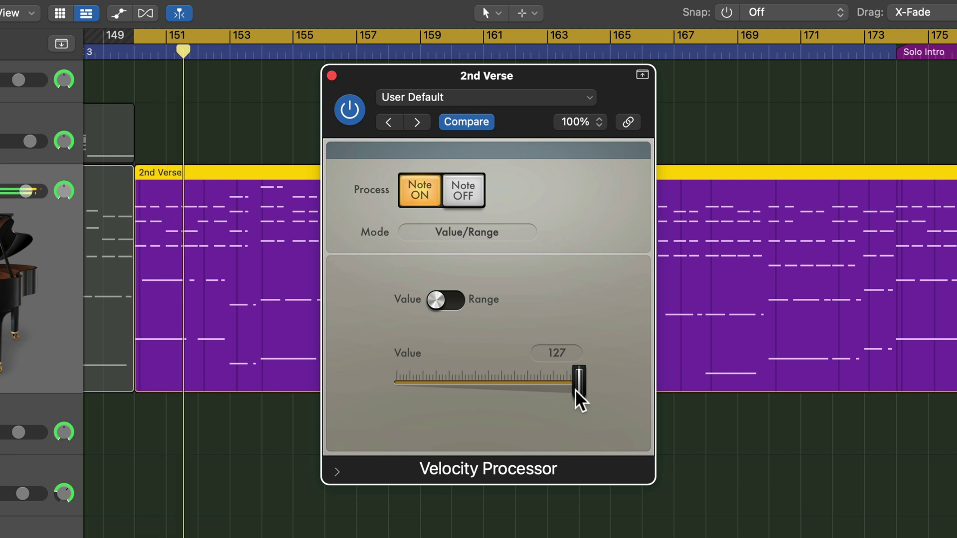
- Lower the fixed value, switch the toggle to Range, and narrow the velocity range to 27
left_click_drag(580, 394, 464, 395)
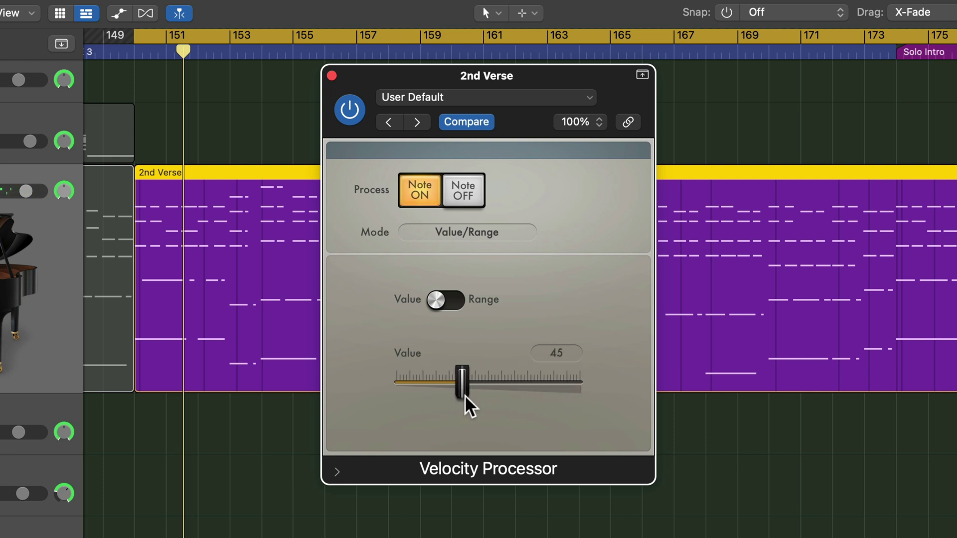
left_click(448, 298)
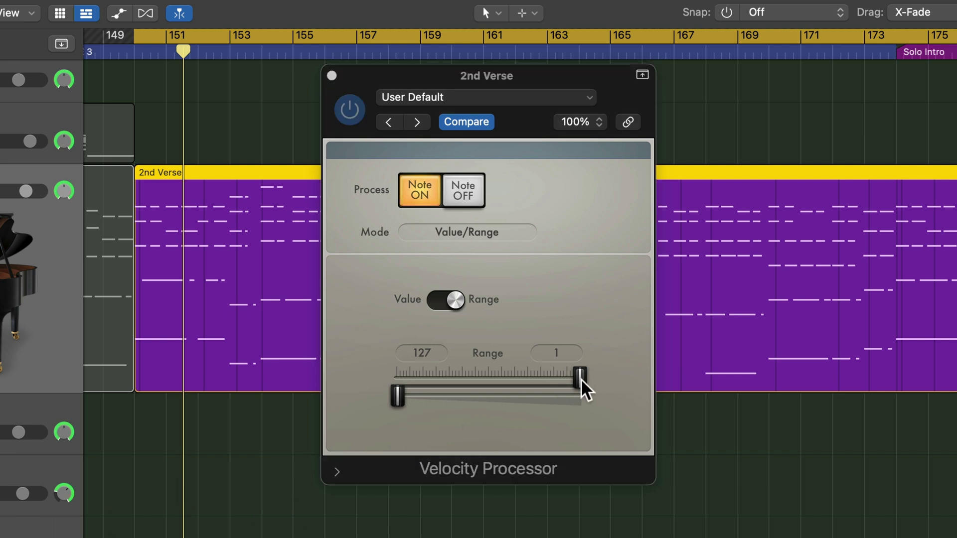
left_click(531, 425)
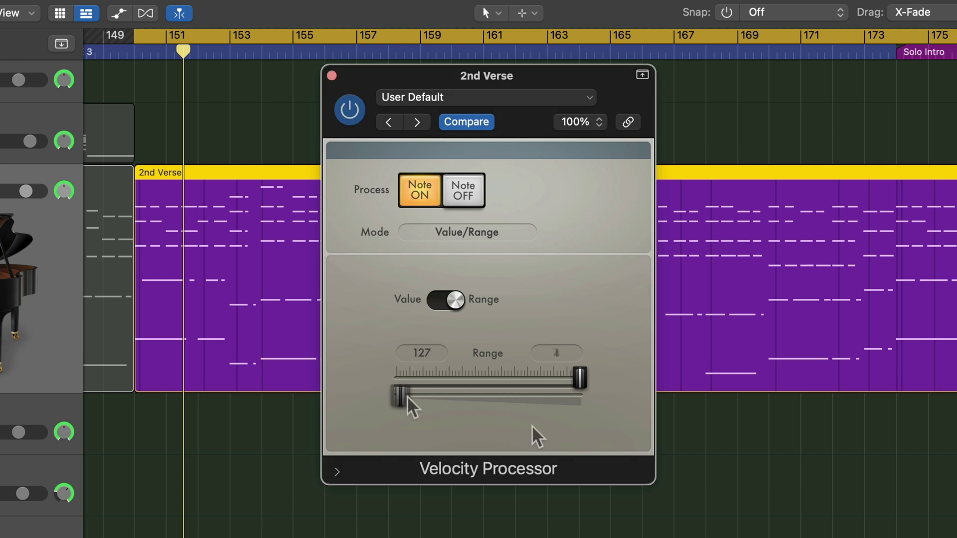
left_click_drag(397, 396, 474, 411)
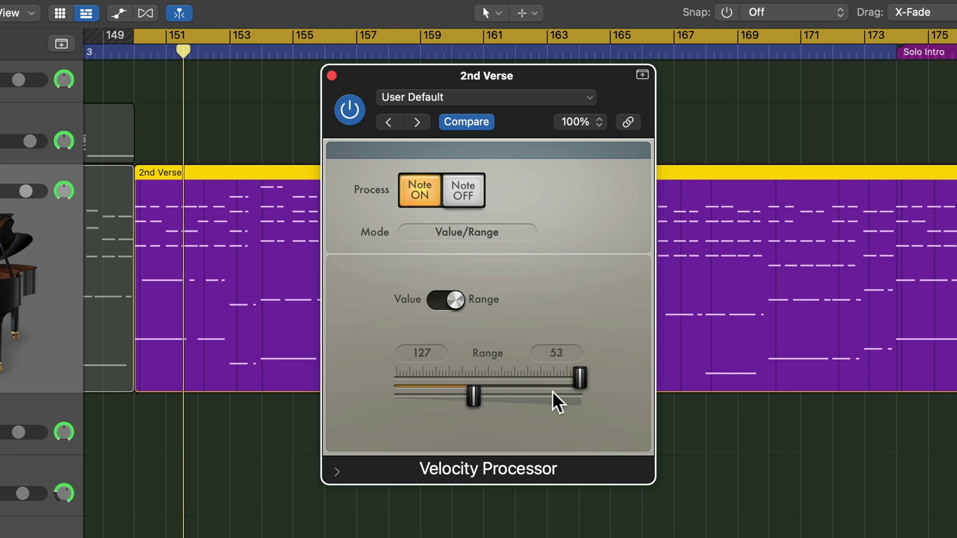
left_click_drag(578, 379, 540, 397)
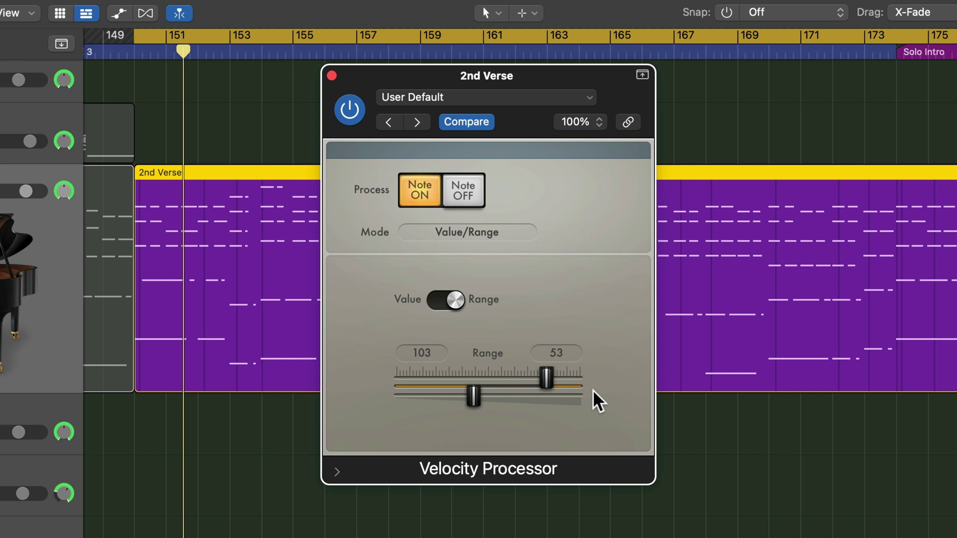
left_click_drag(545, 378, 539, 381)
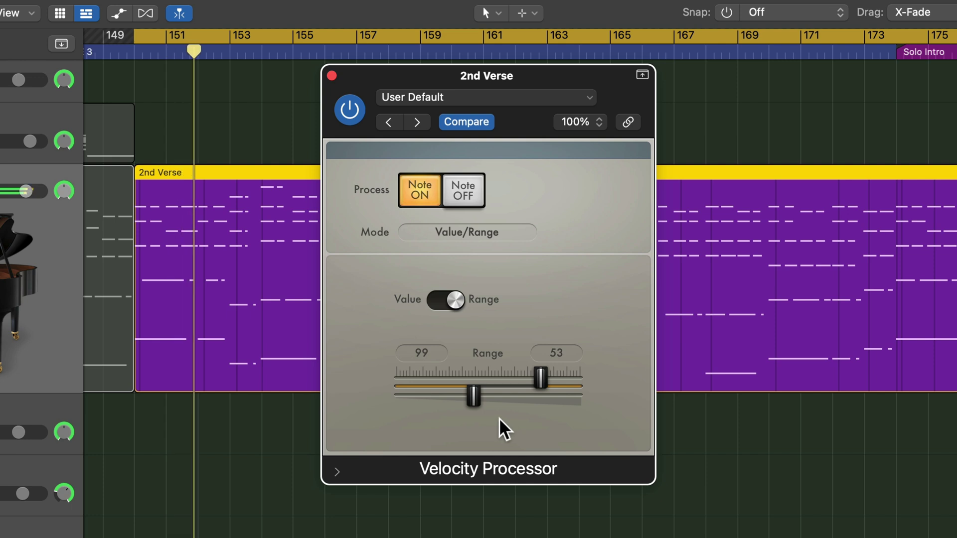
left_click_drag(473, 397, 434, 409)
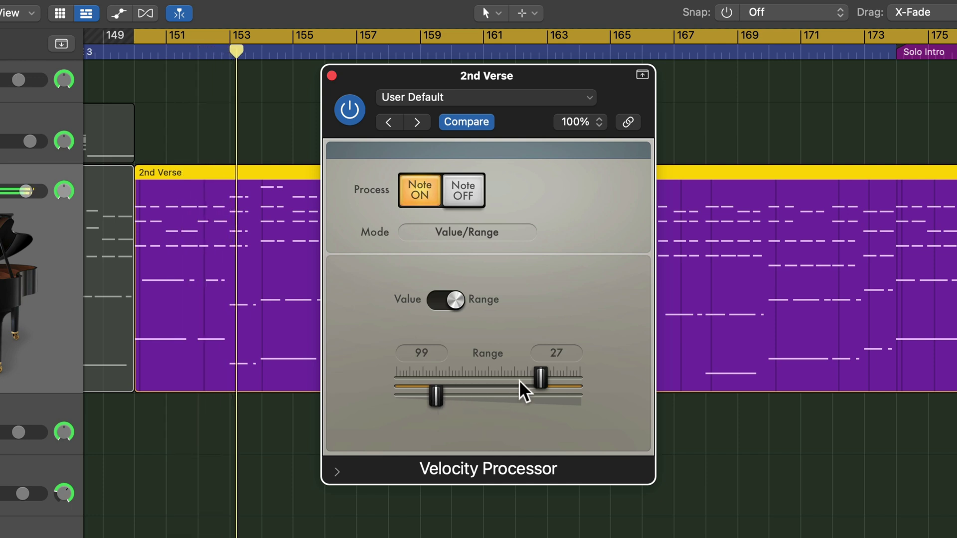
- Try several value and range settings, ending at value 127 with range 1
left_click_drag(537, 379, 495, 375)
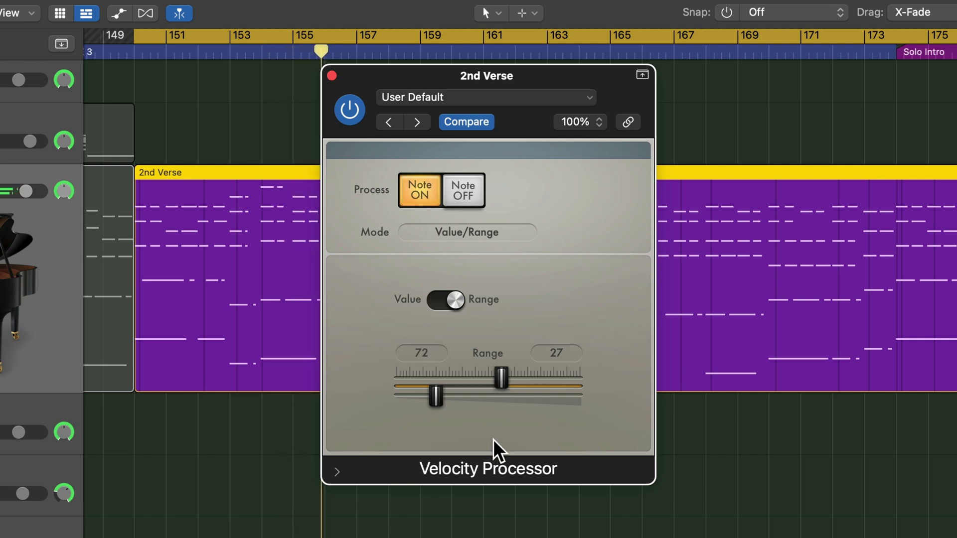
left_click_drag(504, 375, 554, 378)
mouse_move(439, 396)
left_mouse_down()
mouse_move(511, 406)
mouse_move(500, 394)
mouse_move(438, 398)
left_mouse_up()
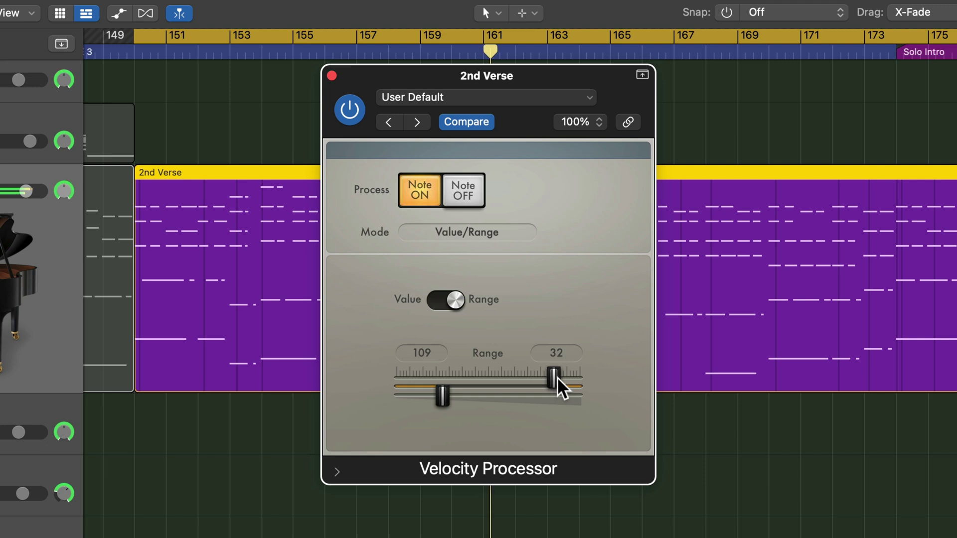
left_click_drag(557, 378, 543, 379)
left_click_drag(440, 399, 434, 398)
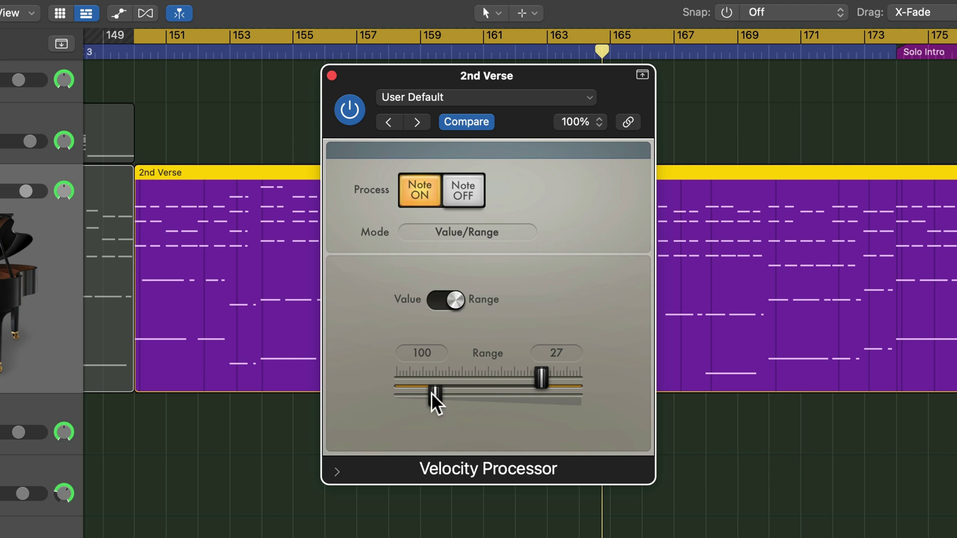
left_click_drag(431, 392, 397, 394)
left_click_drag(554, 371, 584, 376)
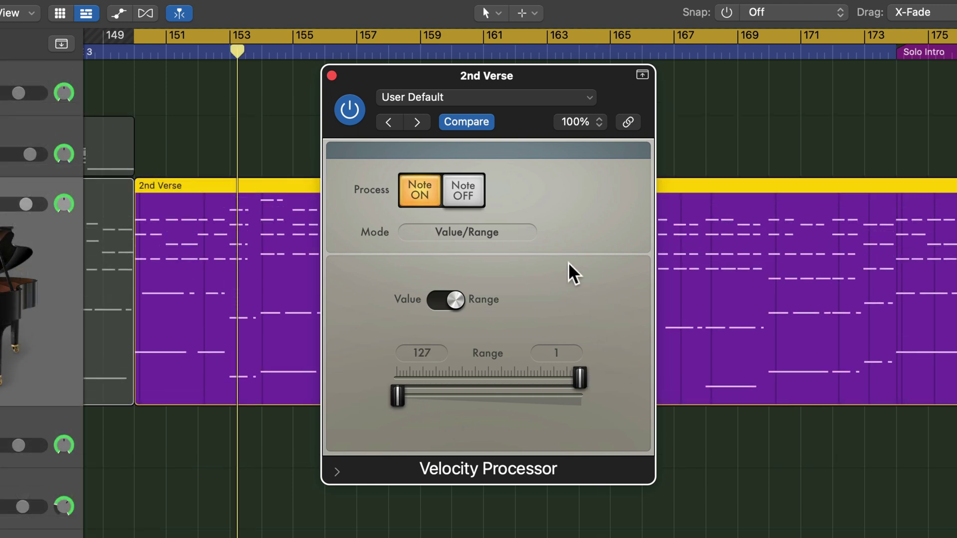
- Switch the processor to Add/Scale mode and audition a positive Add offset during playback
left_click(518, 233)
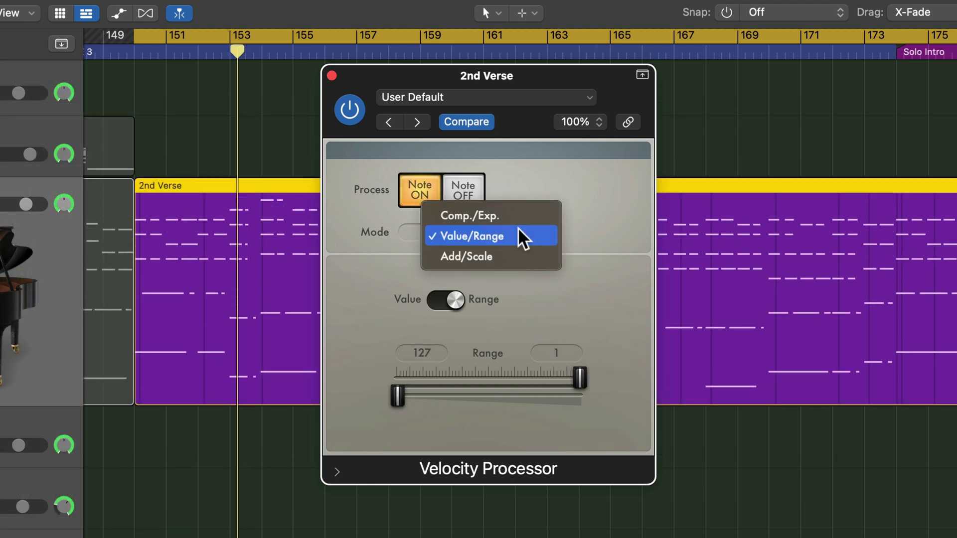
left_click(516, 257)
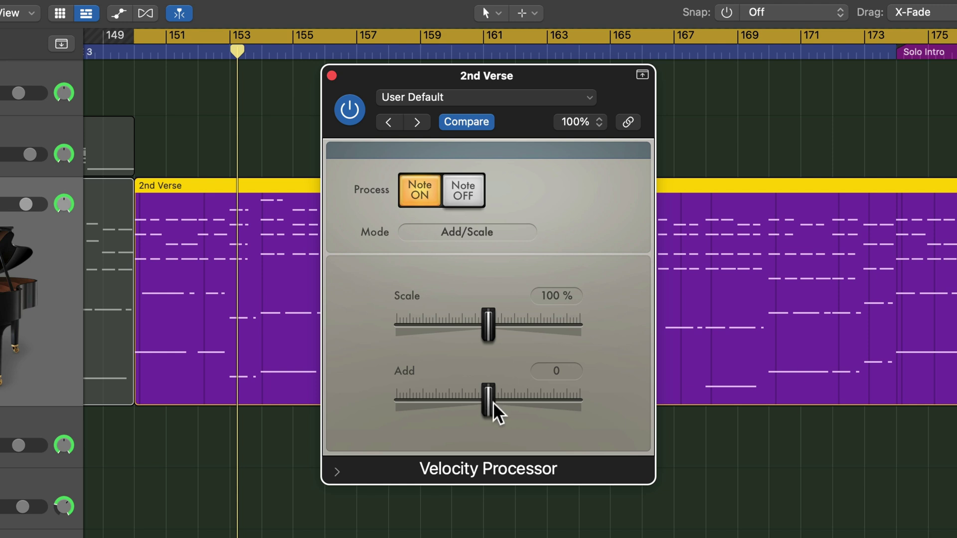
mouse_move(491, 414)
left_mouse_down()
mouse_move(516, 399)
mouse_move(498, 406)
left_mouse_up()
key("space")
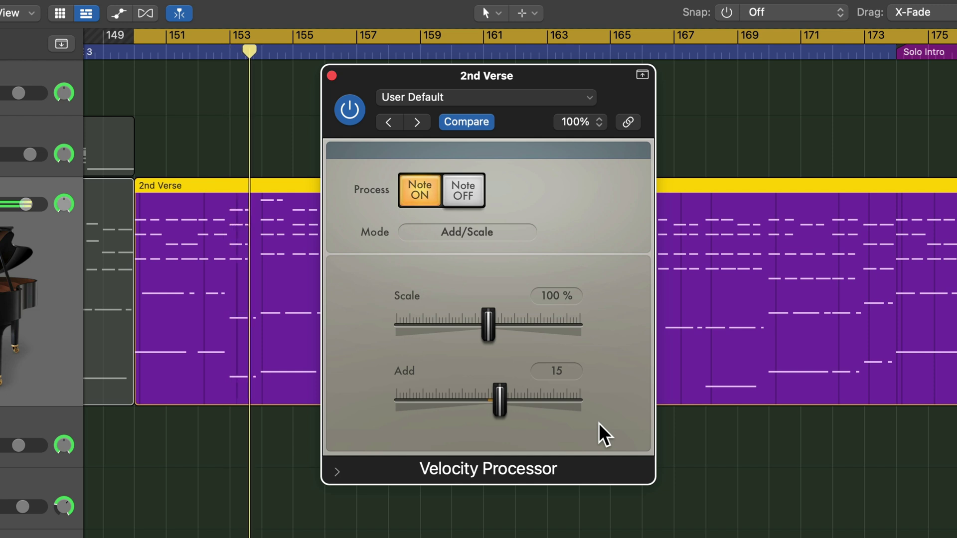
- Reset the Add offset to 0 after trying negative values, then open the 2nd Verse notes in the Piano Roll
left_click_drag(502, 403, 474, 408)
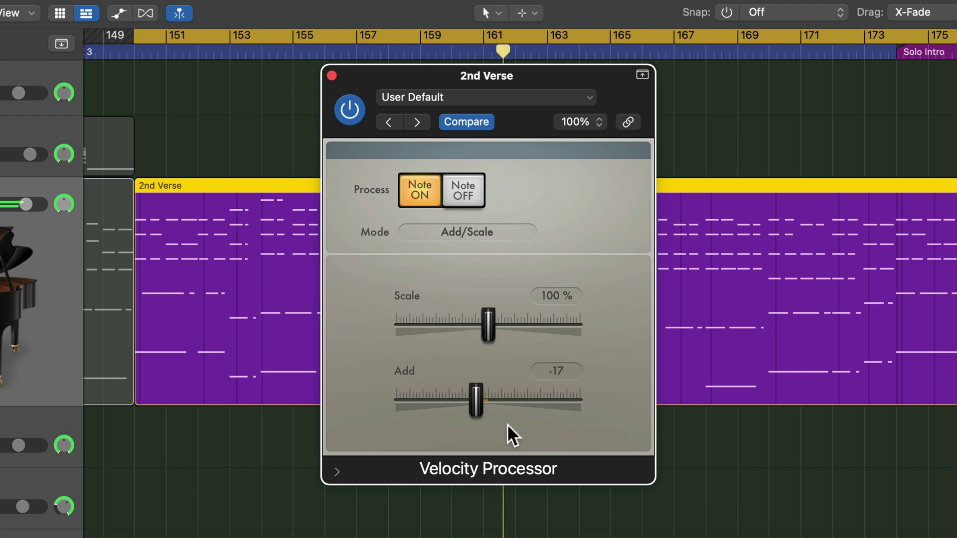
left_click(474, 402, "alt")
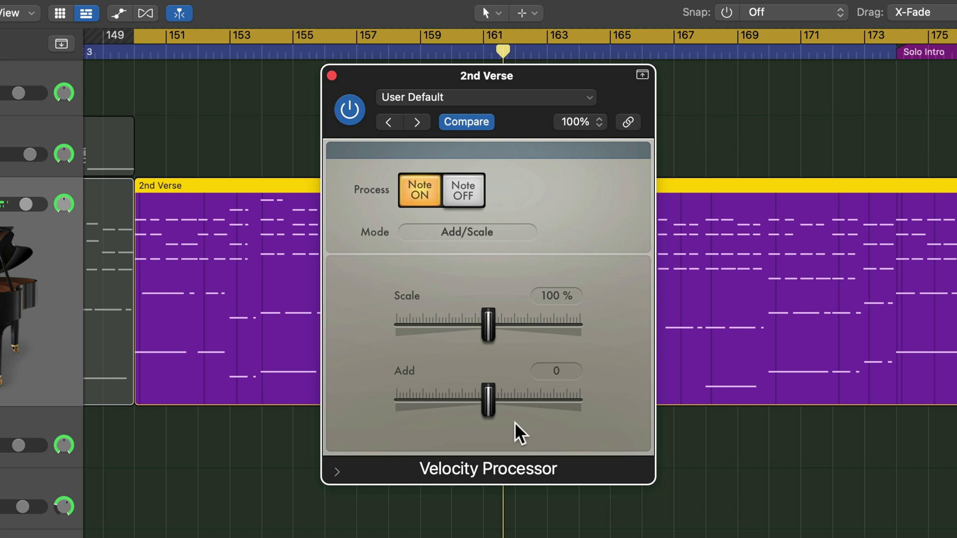
mouse_move(489, 402)
left_mouse_down()
mouse_move(501, 402)
mouse_move(481, 412)
left_mouse_up()
left_click(481, 405, "alt")
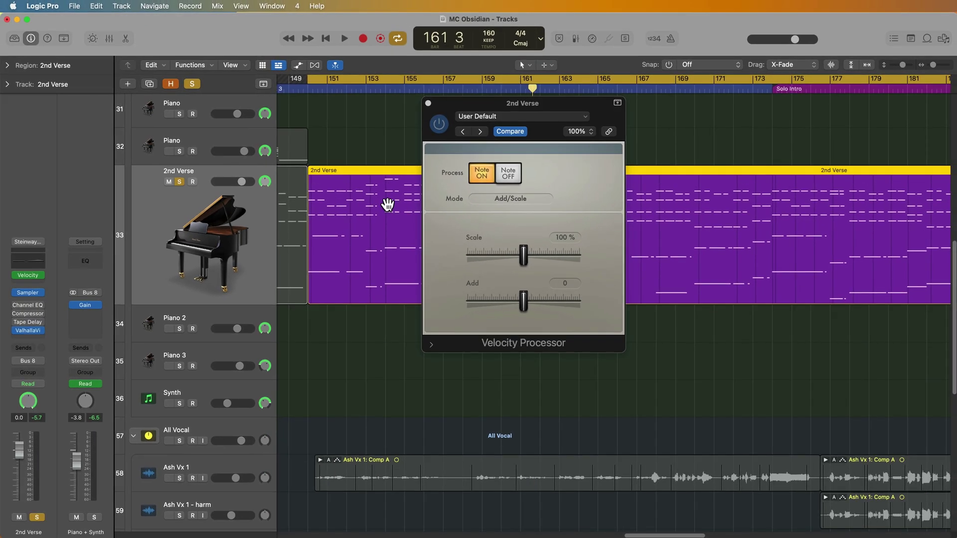
double_click(265, 240)
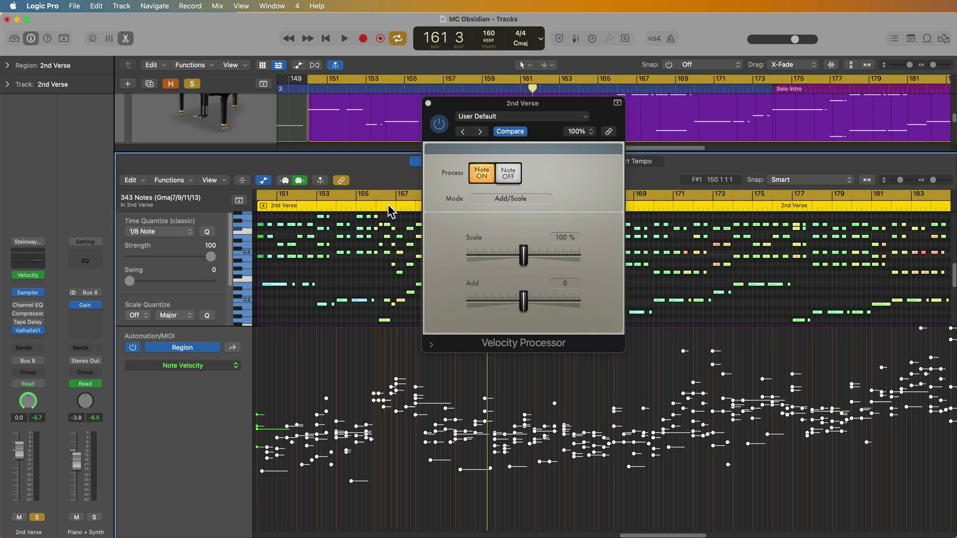
- Raise and lower all 2nd Verse note velocities, undo both edits, and close the Piano Roll
left_click(343, 274)
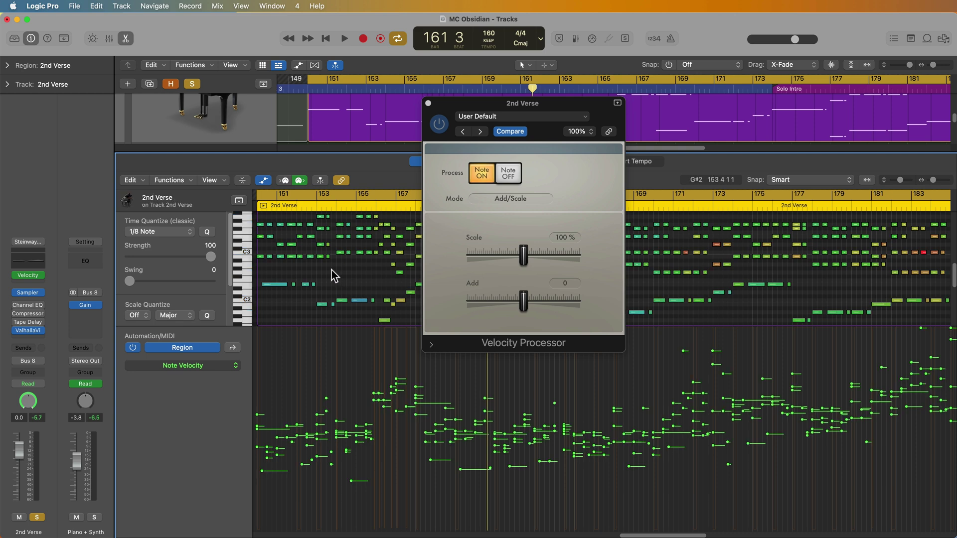
key("super+a")
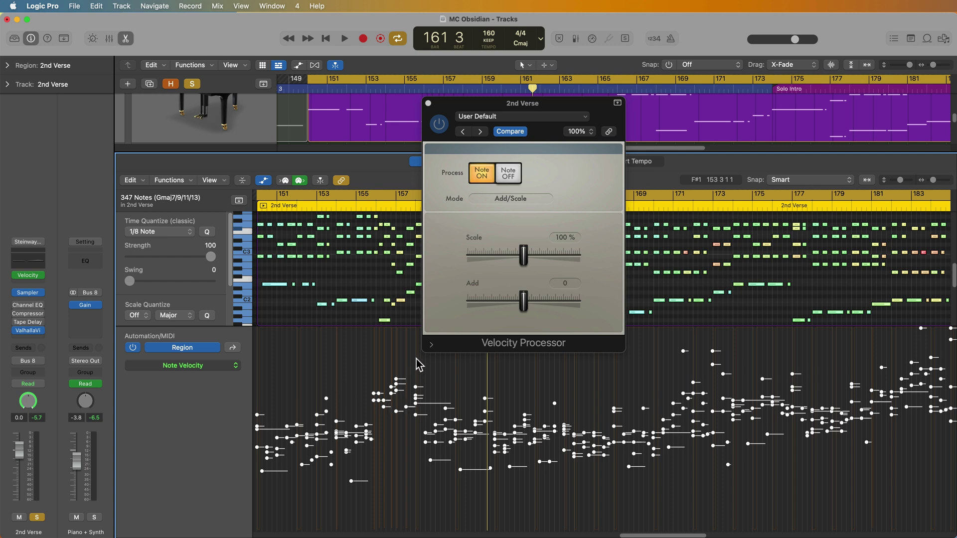
left_click_drag(417, 408, 417, 369)
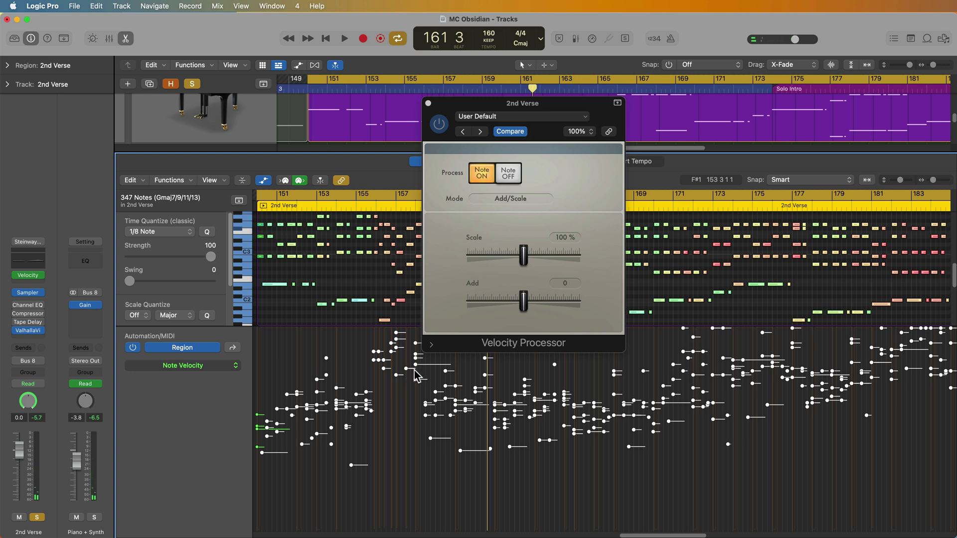
left_click_drag(418, 375, 419, 449)
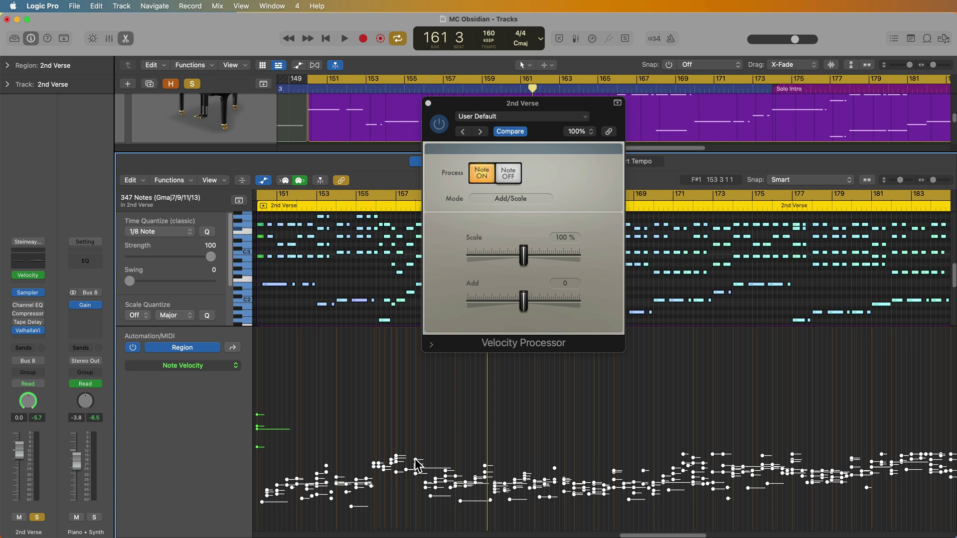
key("super+z")
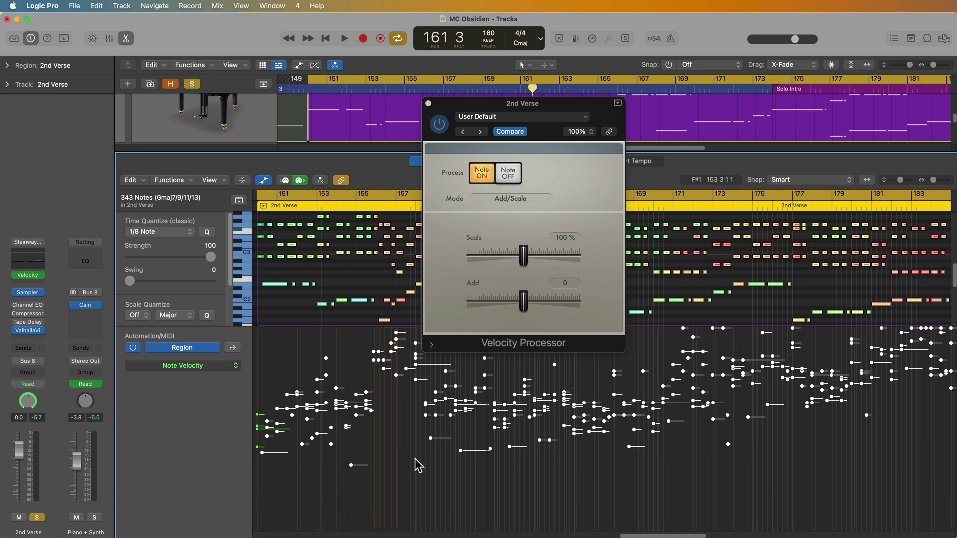
key("super+z")
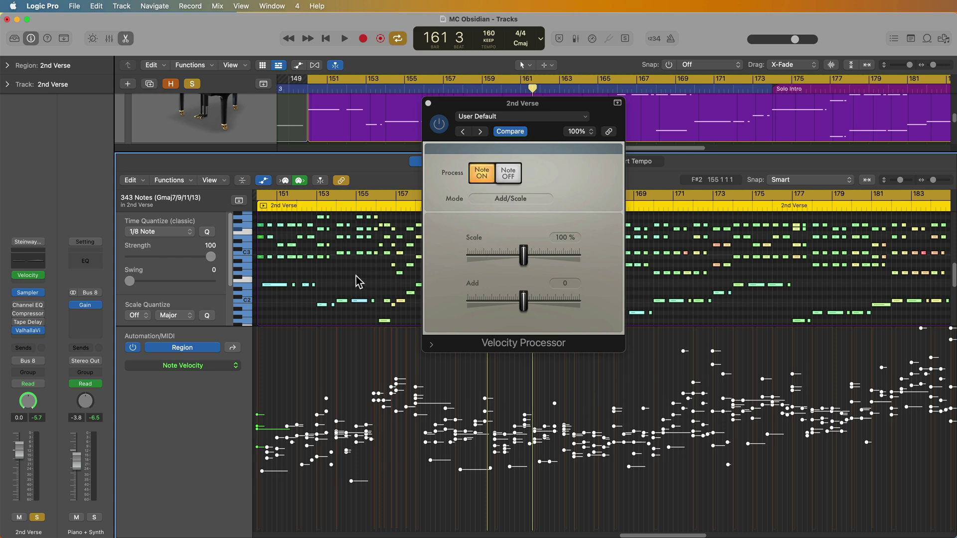
key("e")
scroll(378, 256, "up", 5)
- Reset Scale to 100% and turn off recording on the 2nd Verse track
left_click_drag(523, 254, 584, 246)
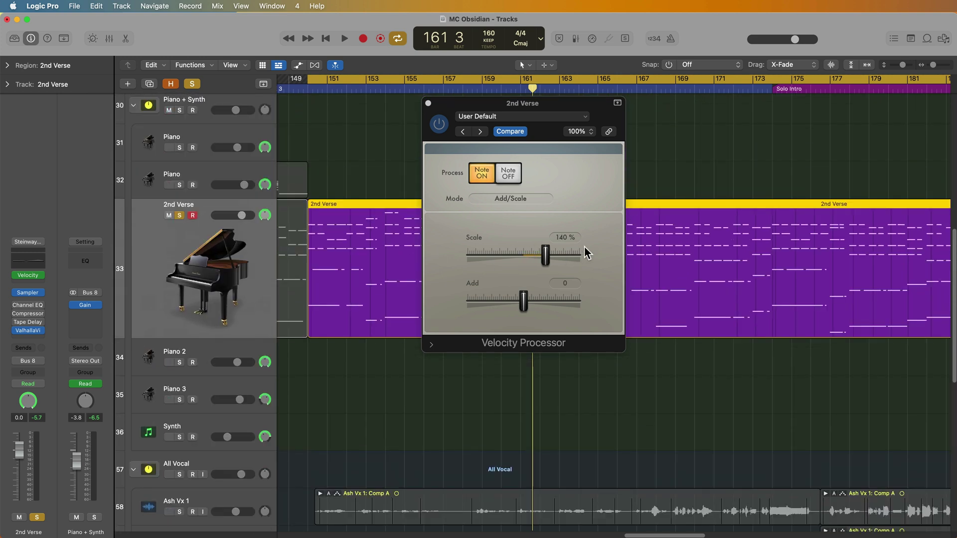
left_click(545, 254, "alt")
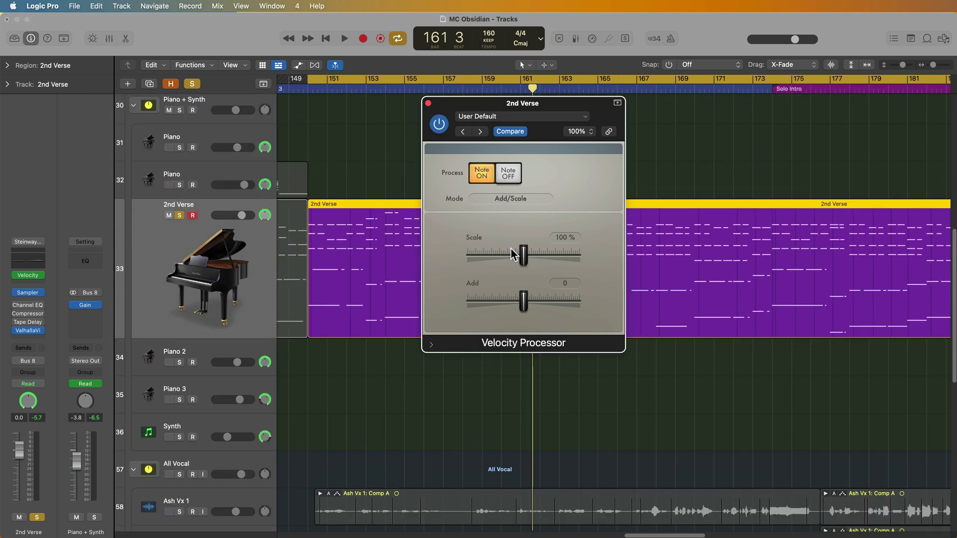
left_click(192, 215)
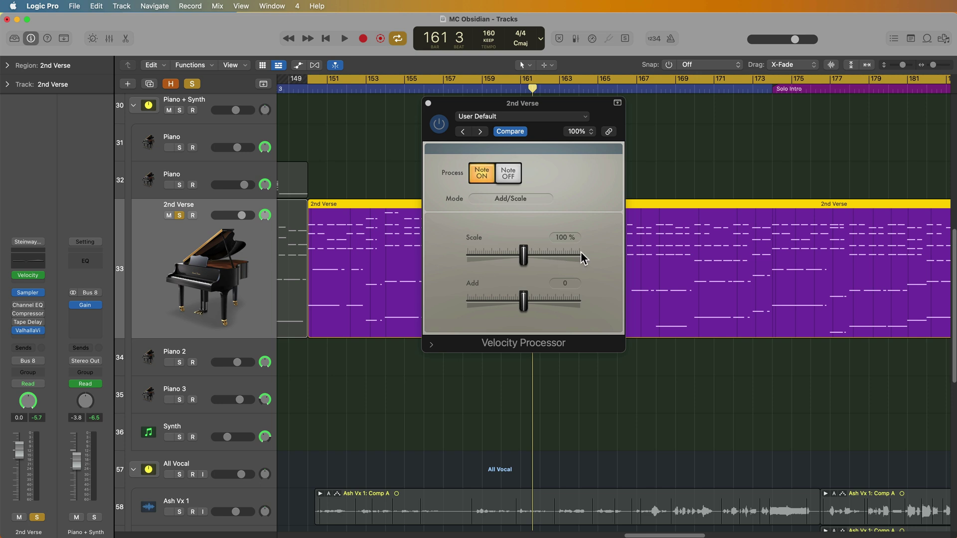
left_click_drag(568, 105, 566, 133)
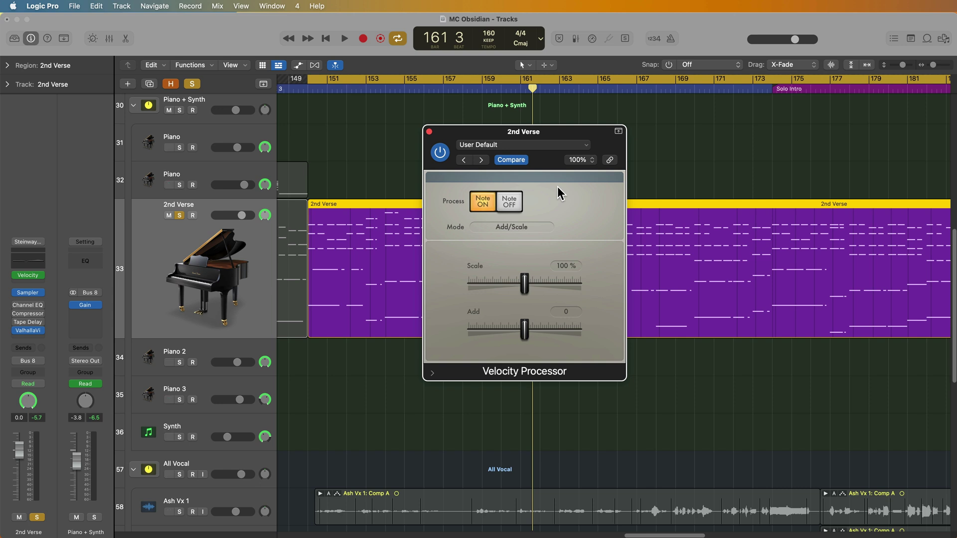
- Sweep Scale up to 158%, down to 68% and back during playback, then stop
key("space")
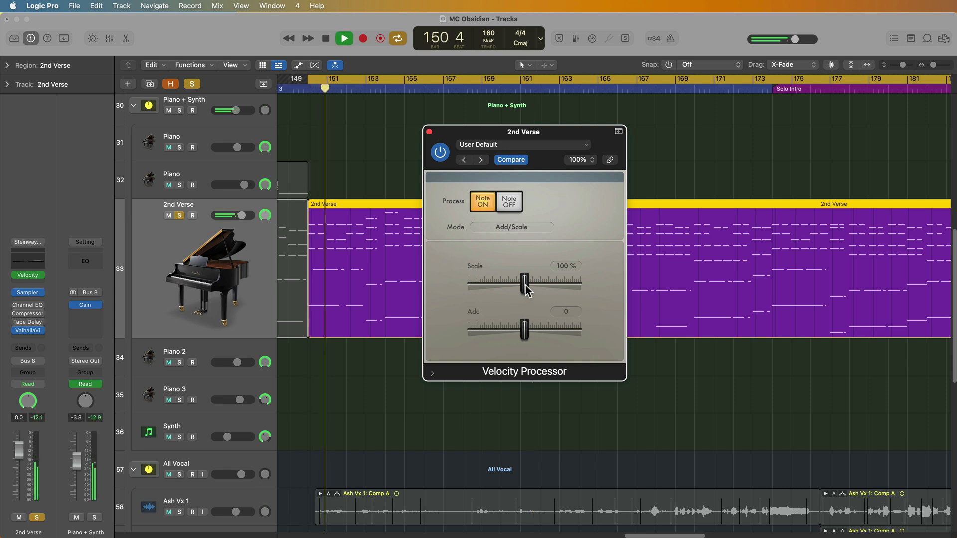
left_click_drag(524, 285, 537, 288)
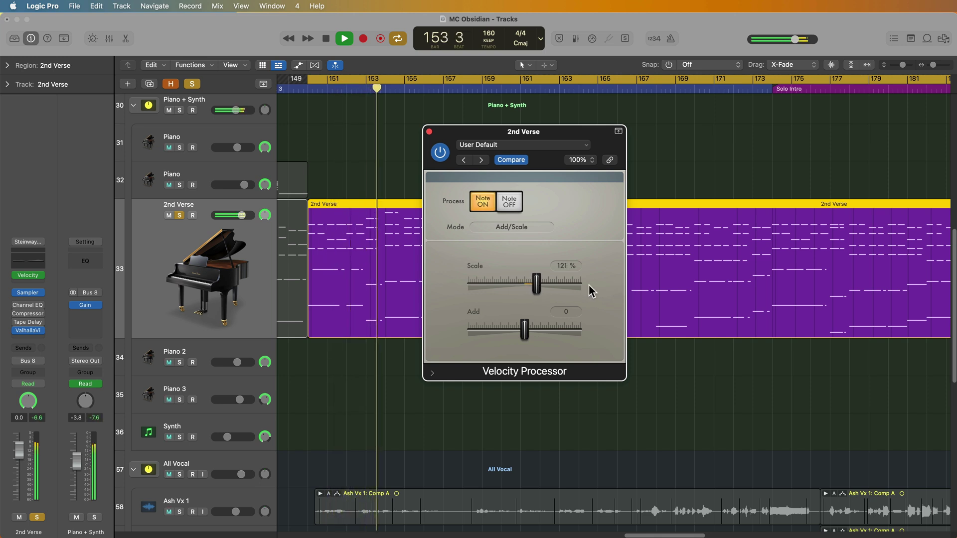
left_click_drag(558, 290, 559, 290)
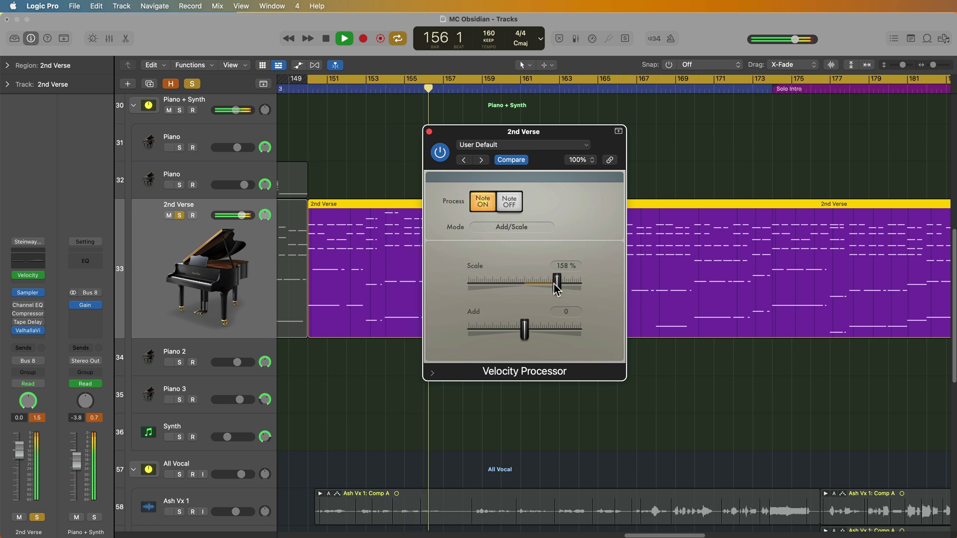
left_click_drag(554, 283, 507, 282)
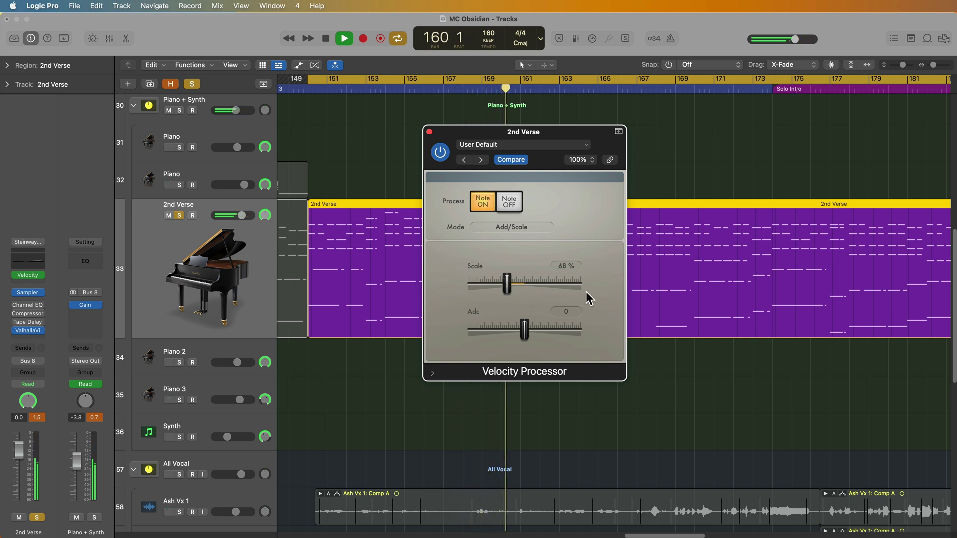
left_click_drag(507, 286, 524, 285)
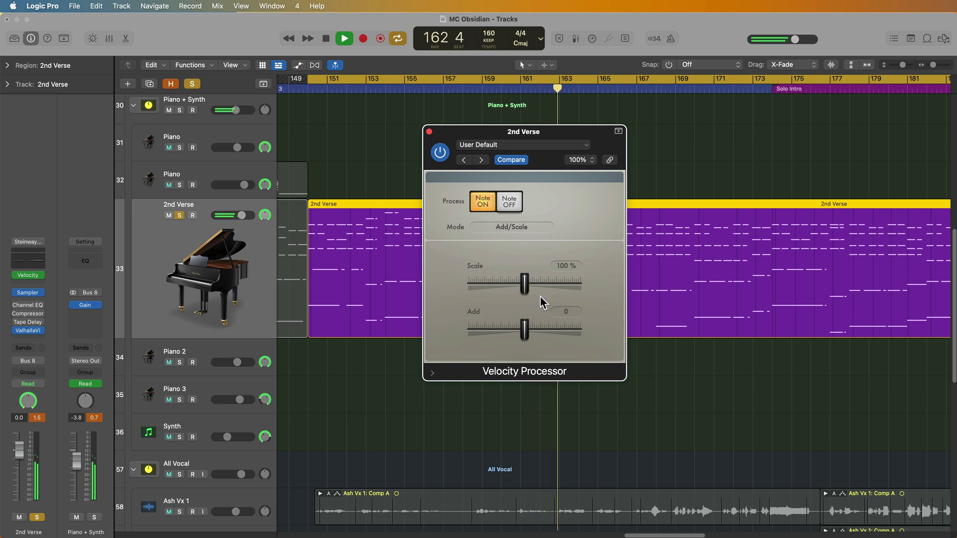
key("space")
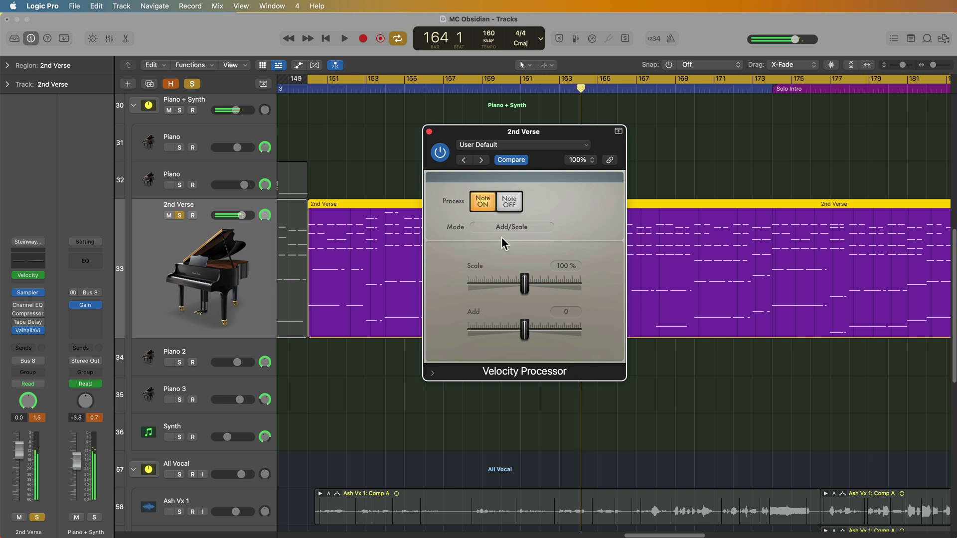
- Return to Comp./Exp. mode showing Threshold 66, Ratio 1.875, Make Up 11, and clear the peak readouts
left_click(533, 227)
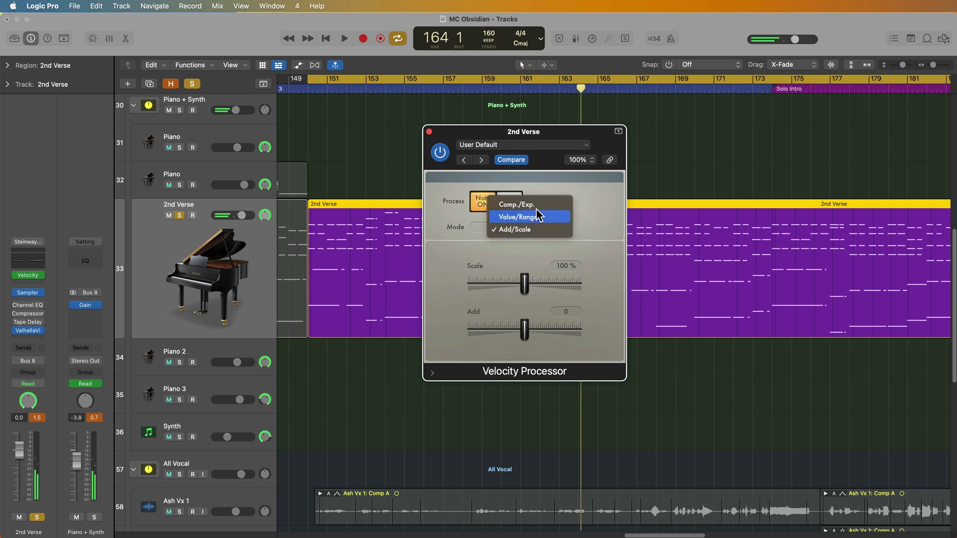
left_click(537, 203)
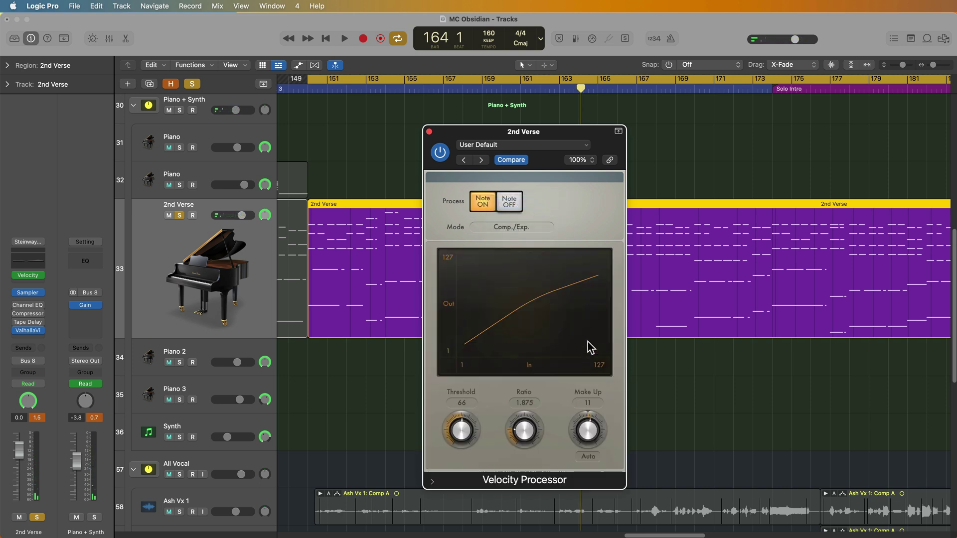
left_click_drag(554, 129, 549, 103)
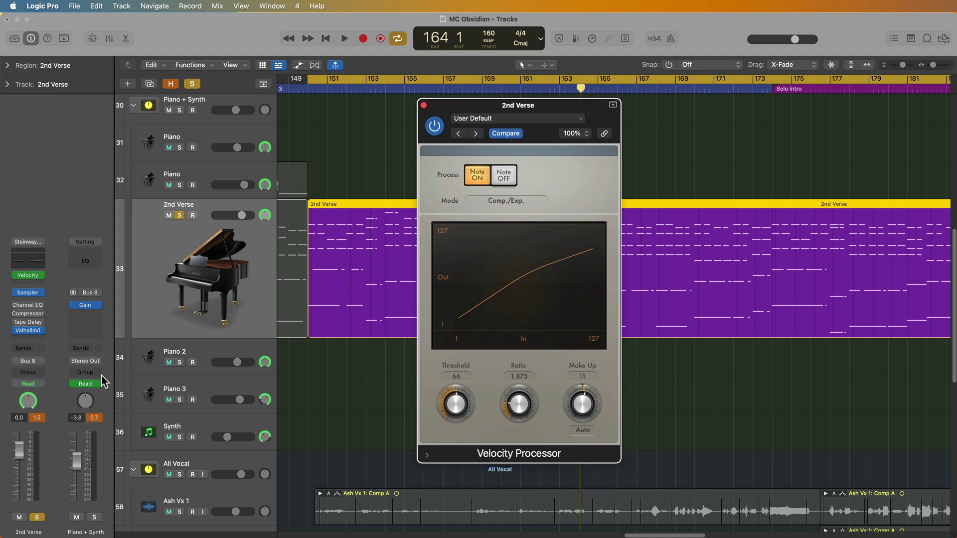
left_click(43, 416)
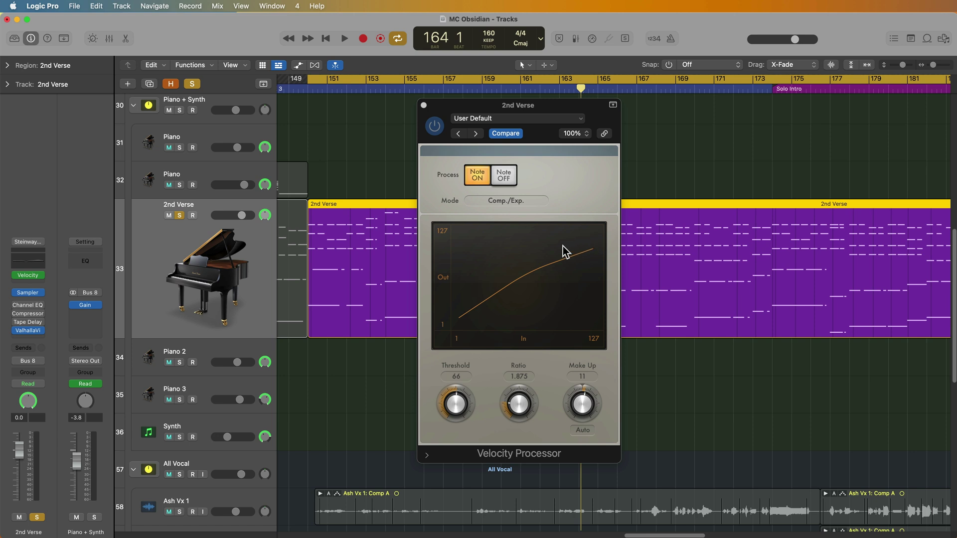